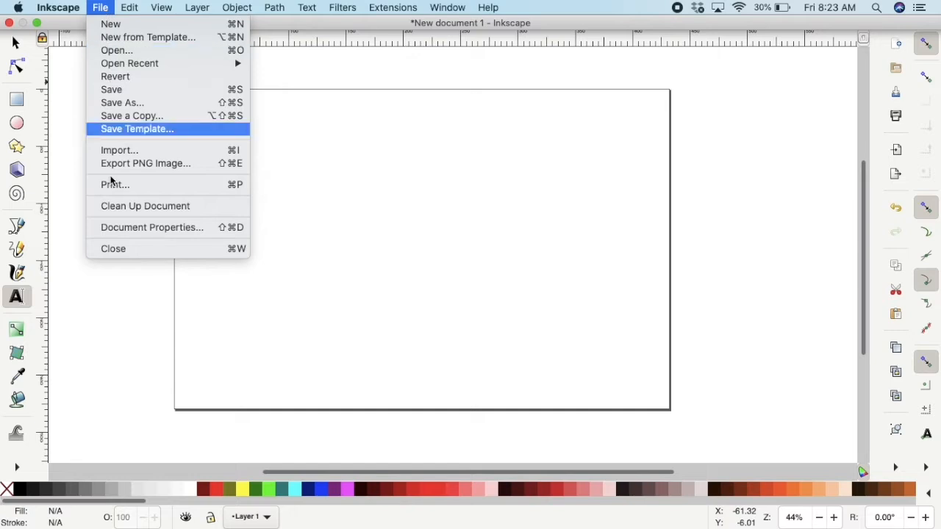
Set the document's display units to inches in the document properties
left_click(112, 227)
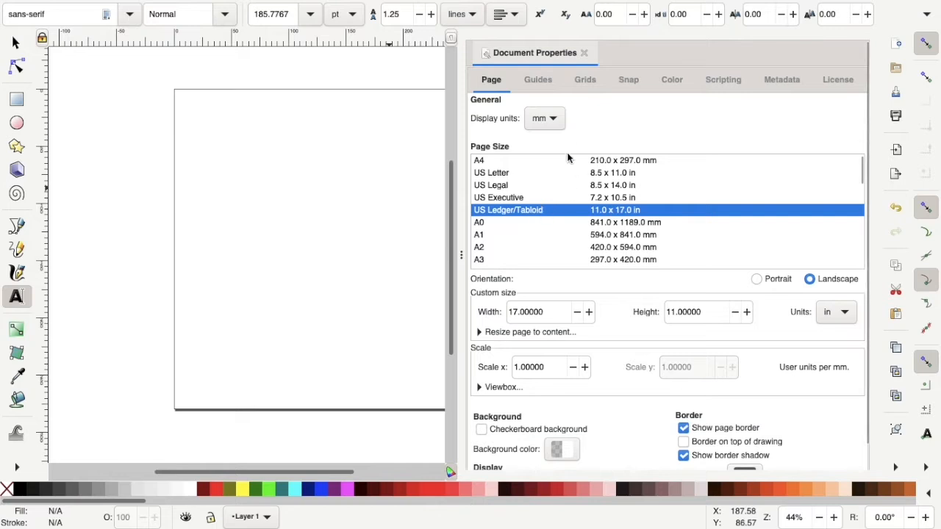
left_click(553, 119)
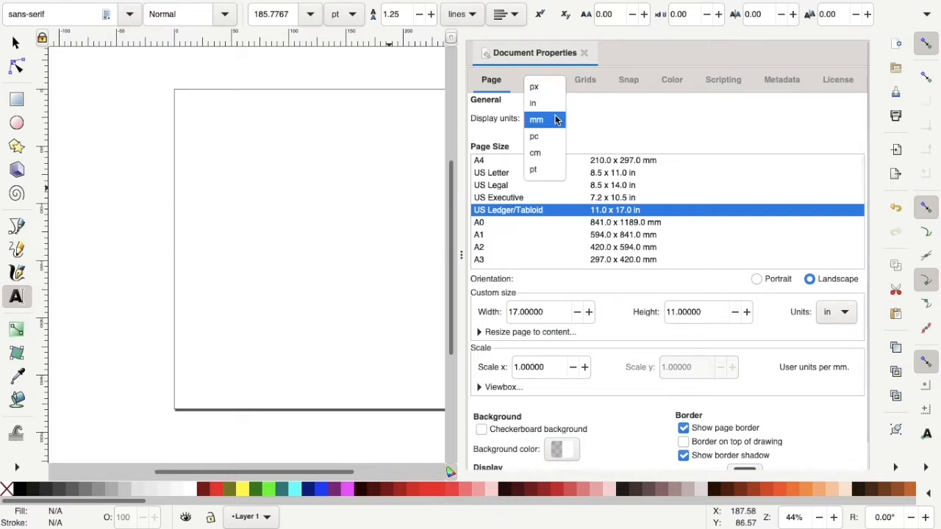
left_click(550, 103)
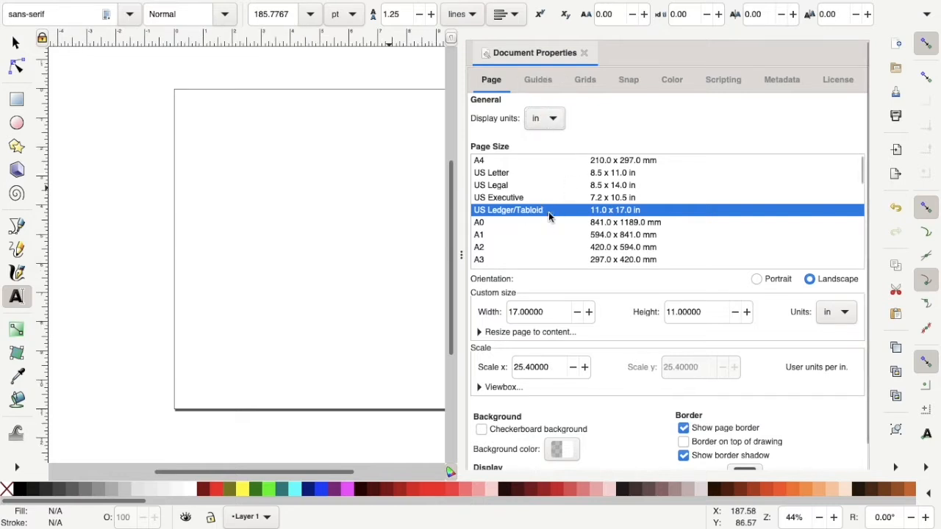
left_click(584, 54)
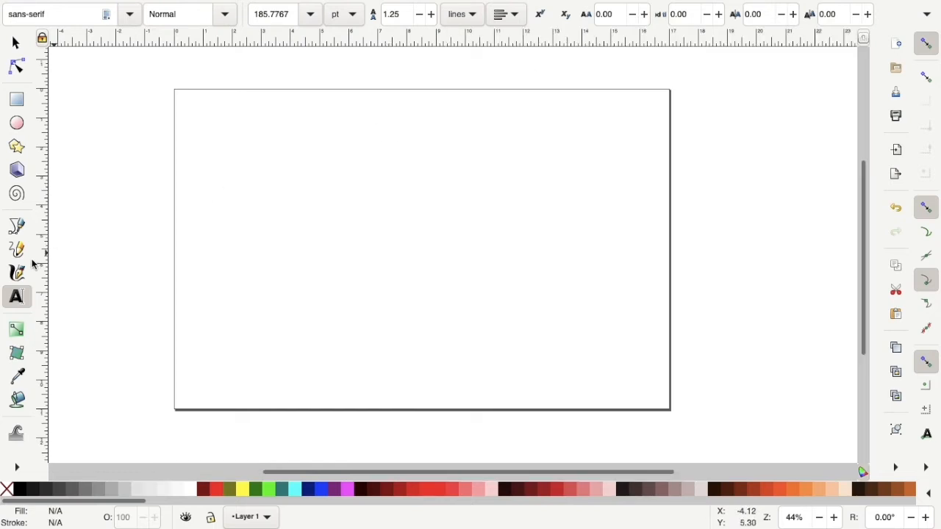
Add the text "DADDY" to the upper-left part of the page
left_click(250, 223)
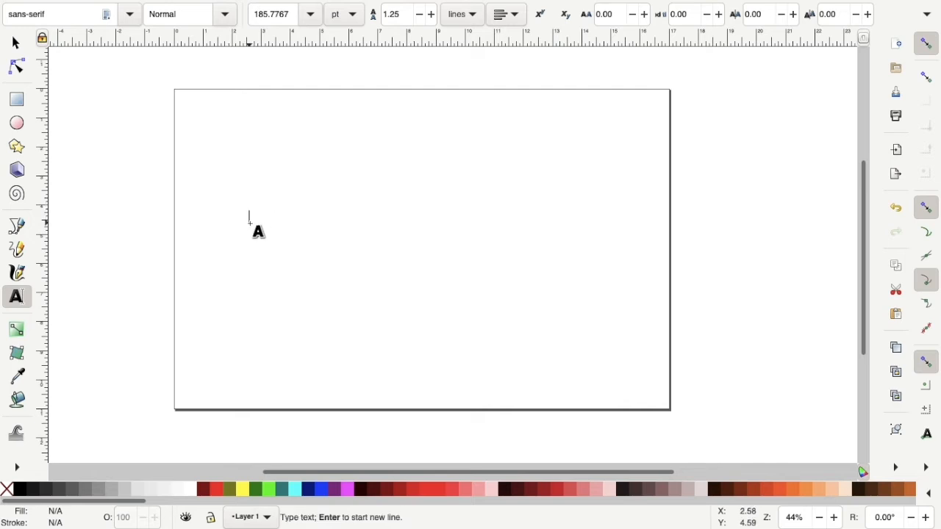
type("DADDY")
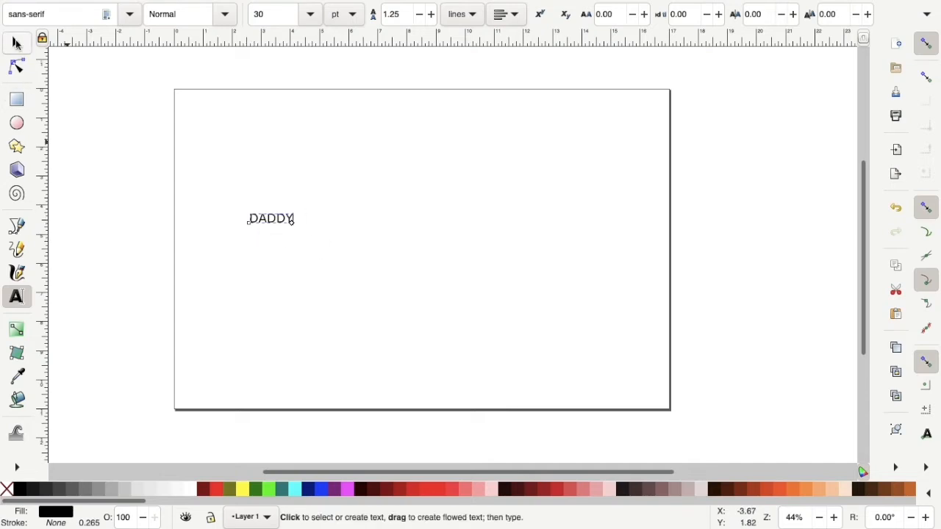
left_click(18, 45)
left_click(332, 262)
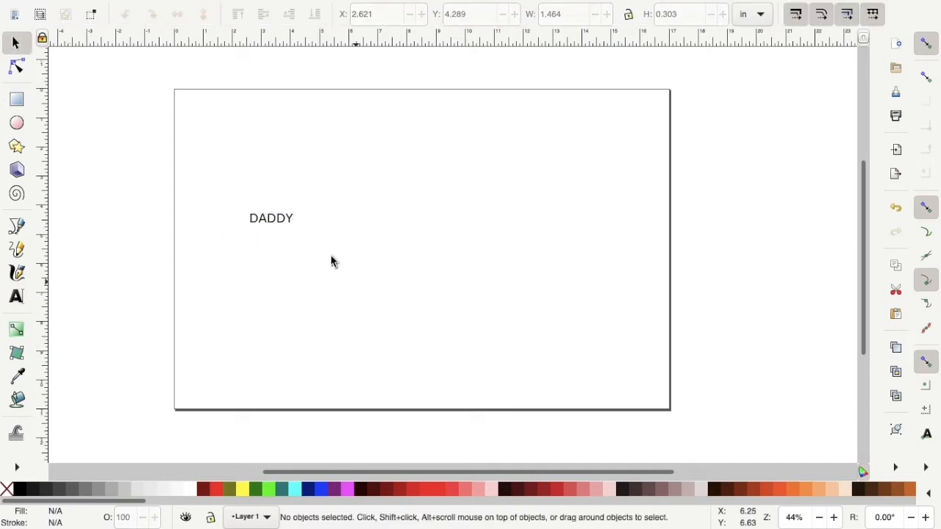
Enlarge the DADDY text to about 12 in wide by 3.3 in high and place it across the page's upper half
left_click(279, 220)
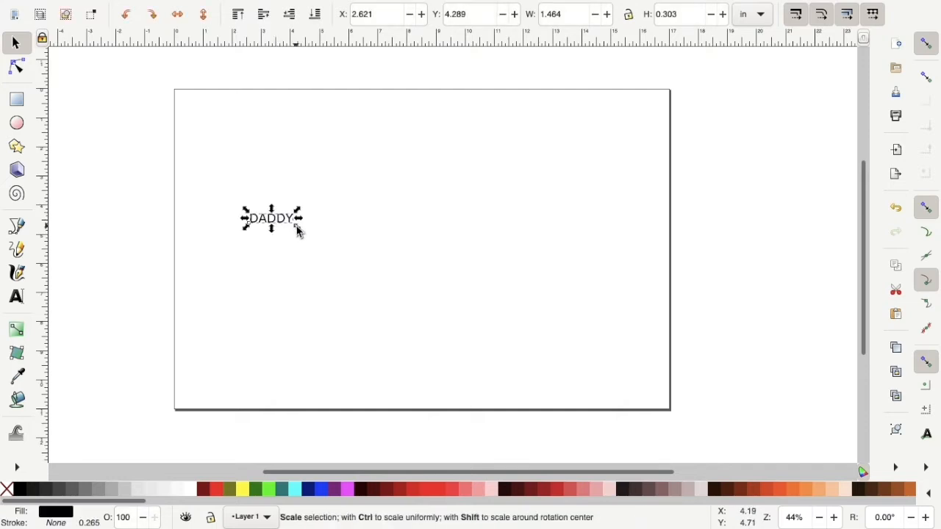
left_click_drag(298, 230, 606, 320)
left_click_drag(522, 284, 509, 206)
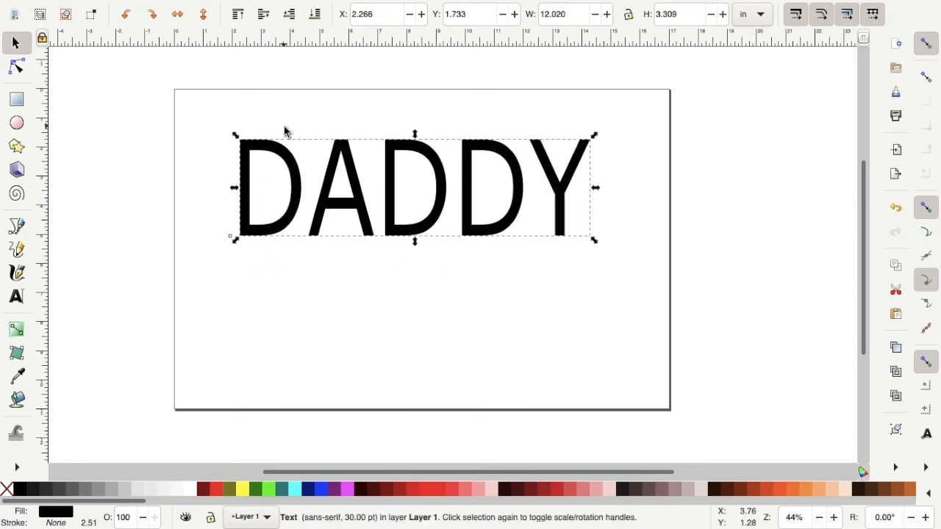
Change the DADDY text's font to Boldfinger Regular
mouse_move(258, 6)
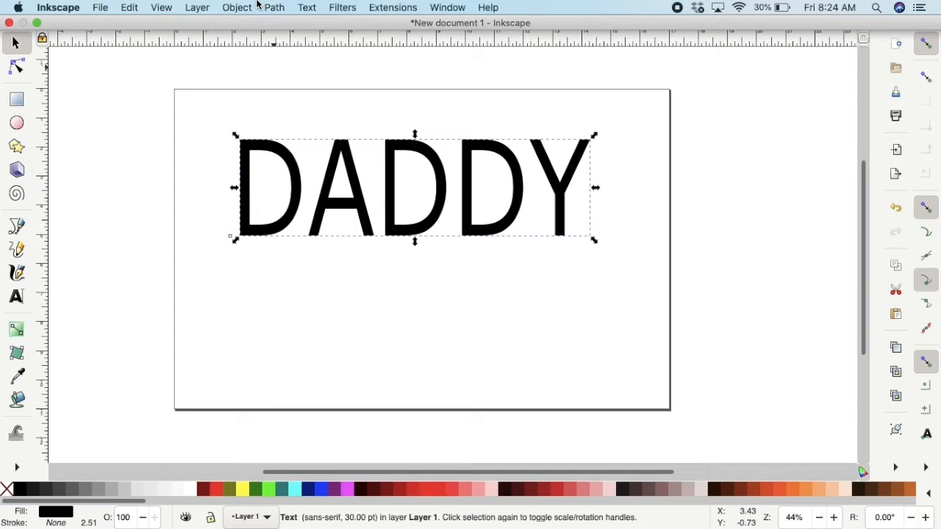
left_click(307, 7)
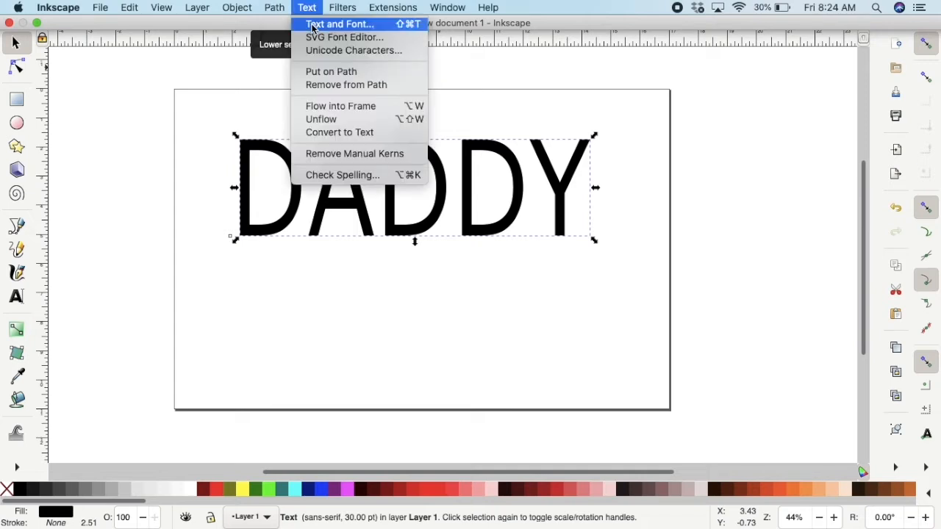
left_click(314, 27)
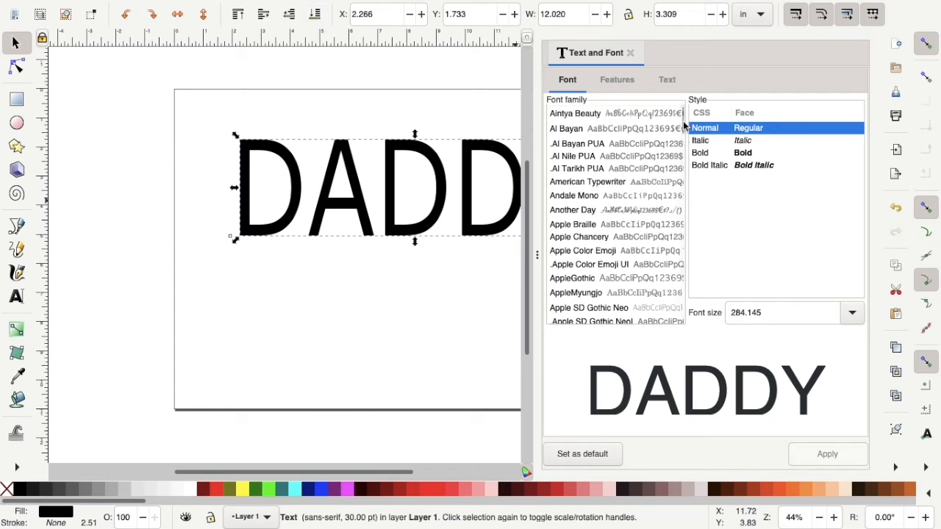
scroll(681, 123, "up", 1)
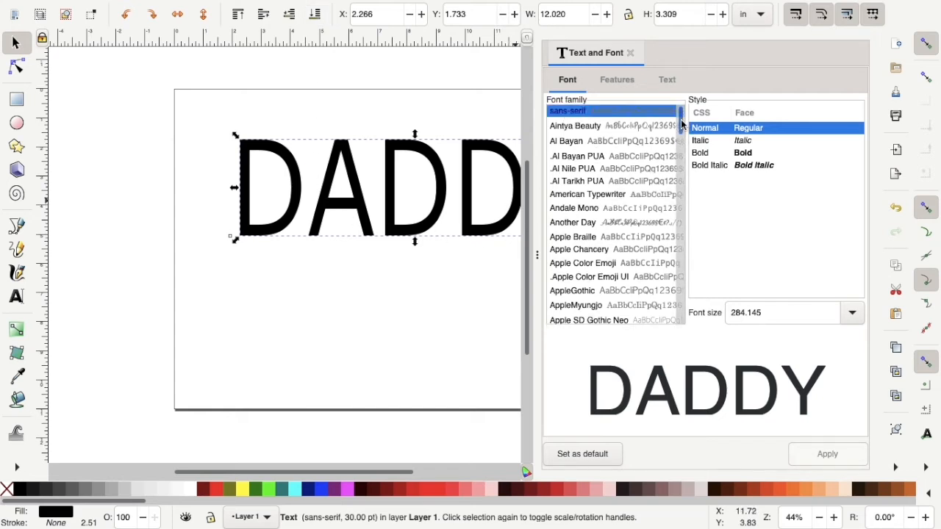
scroll(624, 150, "down", 10)
left_click(624, 150)
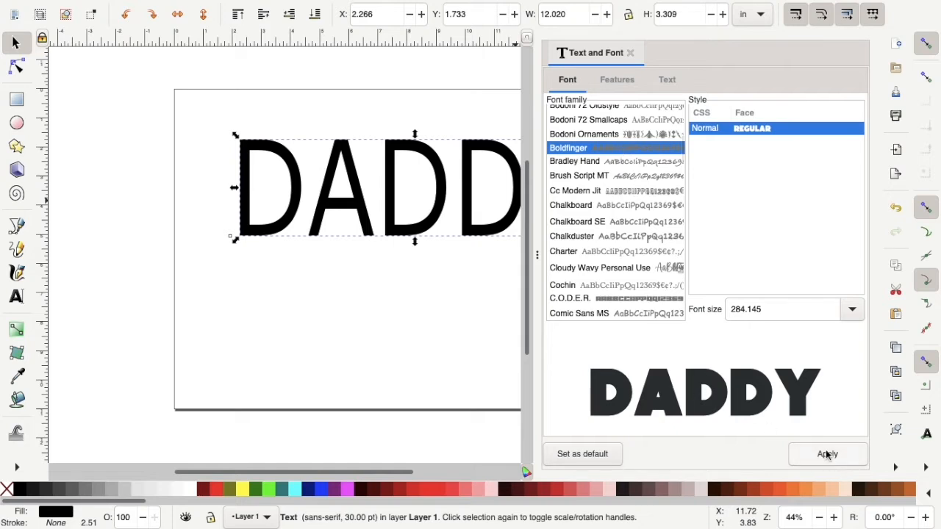
left_click(827, 454)
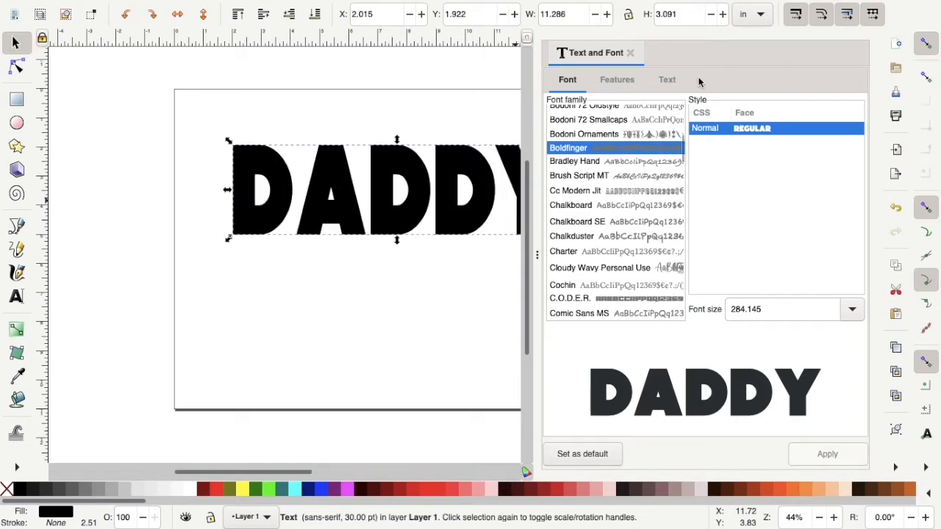
left_click(631, 54)
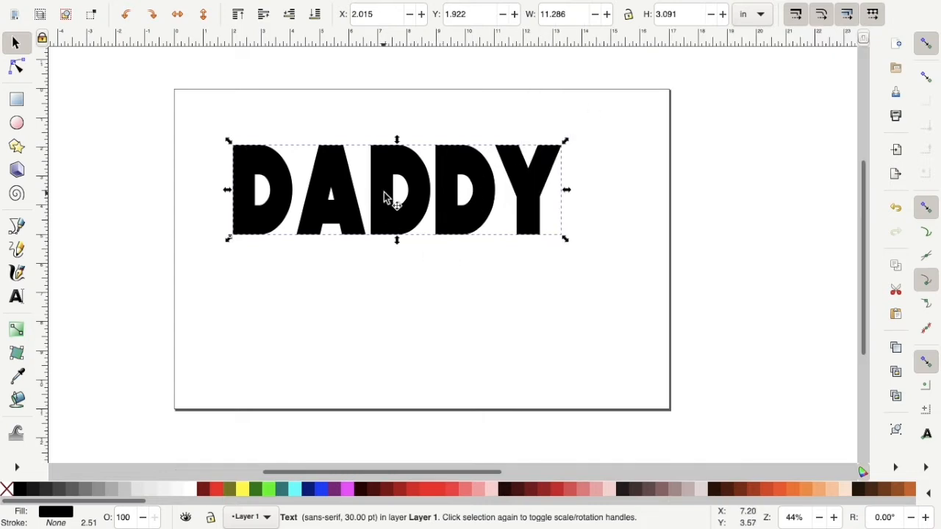
Convert the DADDY text from object to path and shift the lettering slightly down
mouse_move(316, 1)
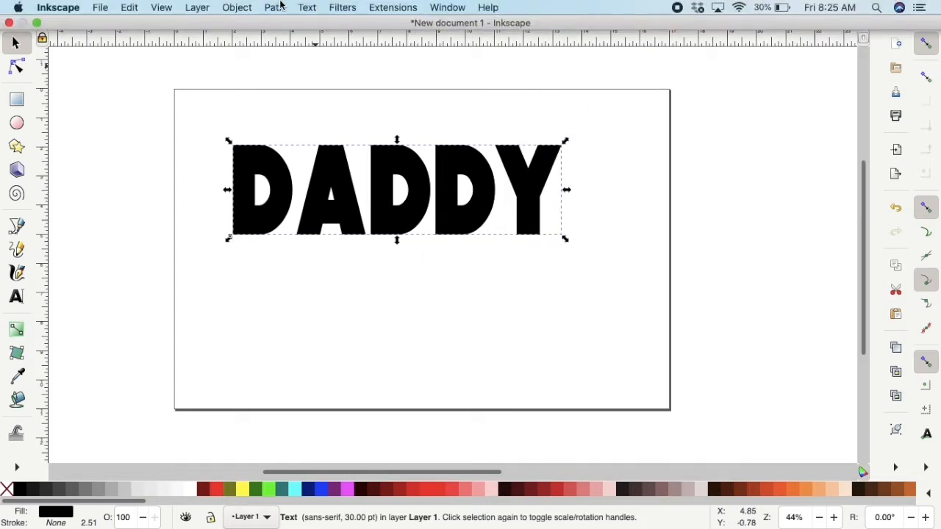
left_click(240, 9)
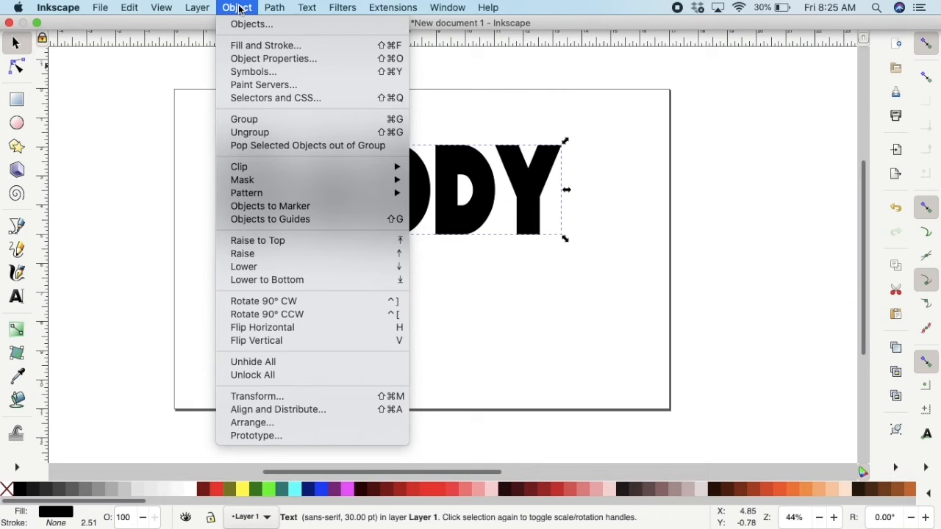
mouse_move(270, 11)
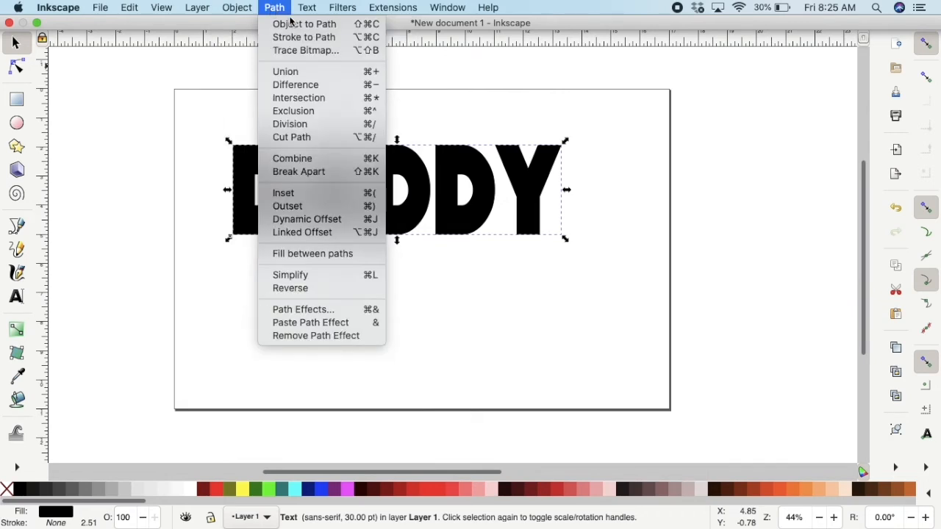
left_click(297, 24)
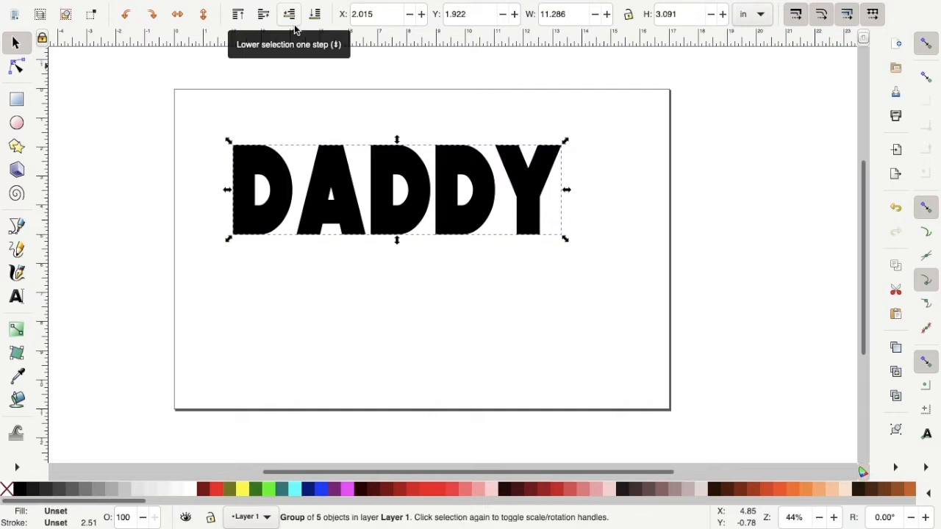
left_click(351, 294)
mouse_move(378, 181)
left_mouse_down()
mouse_move(409, 185)
mouse_move(387, 183)
left_mouse_up()
left_click(367, 300)
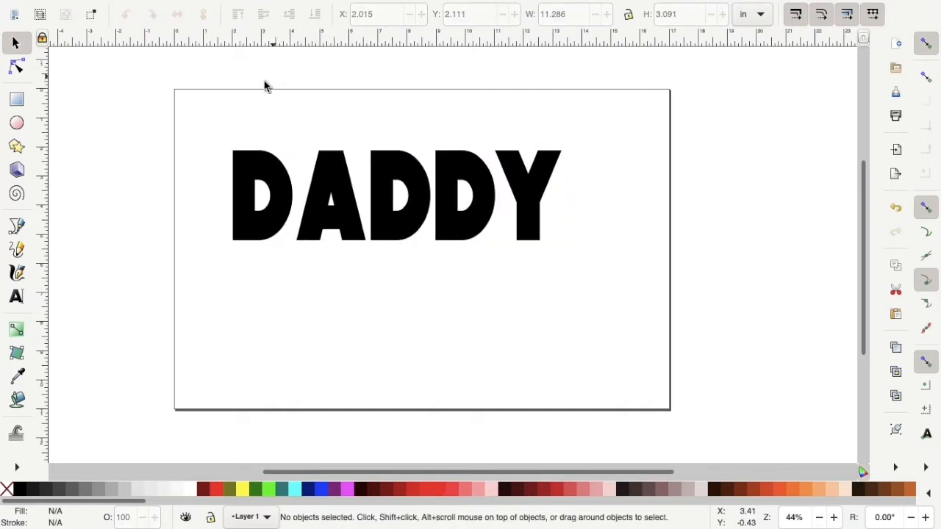
Ungroup the DADDY lettering into separate letters
left_click_drag(218, 126, 572, 284)
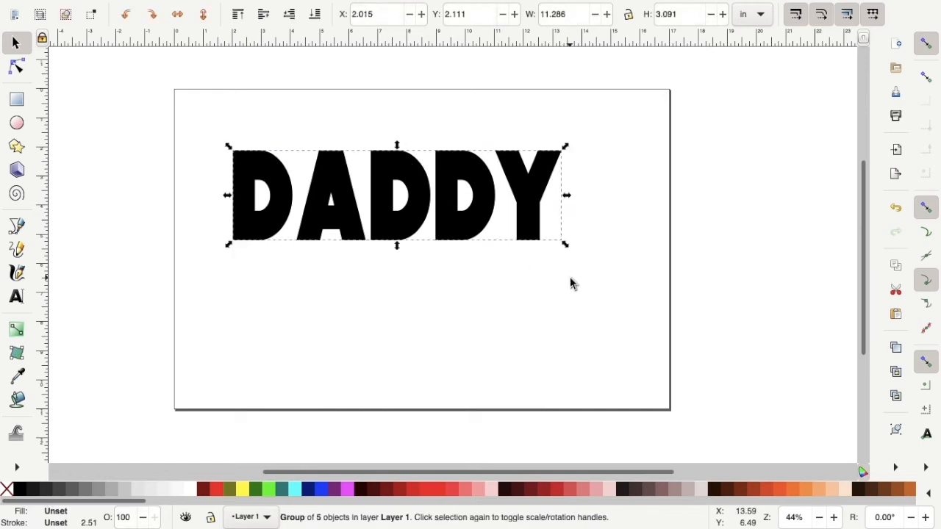
mouse_move(279, 9)
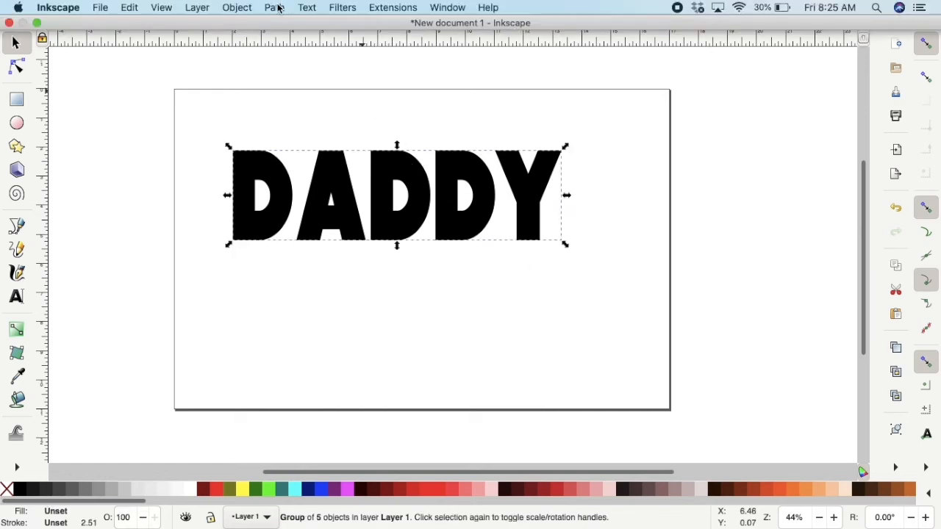
left_click(237, 9)
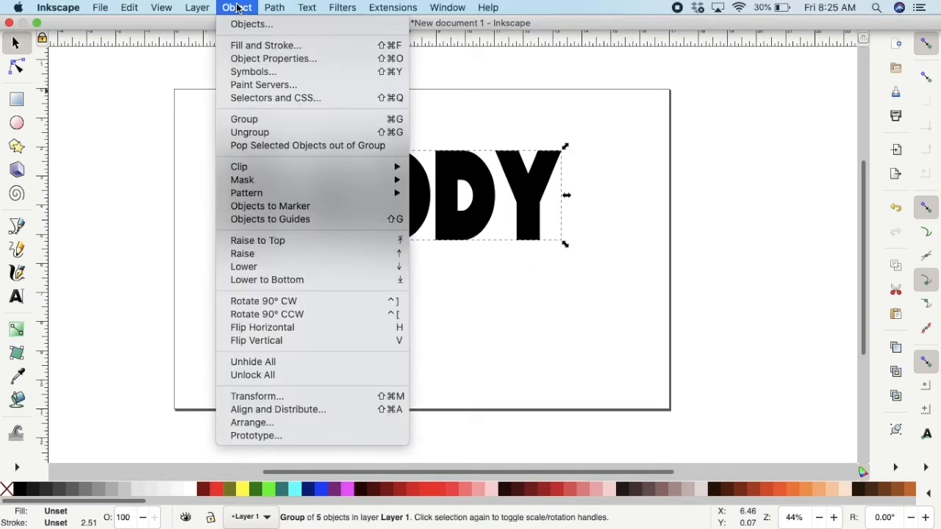
left_click(245, 137)
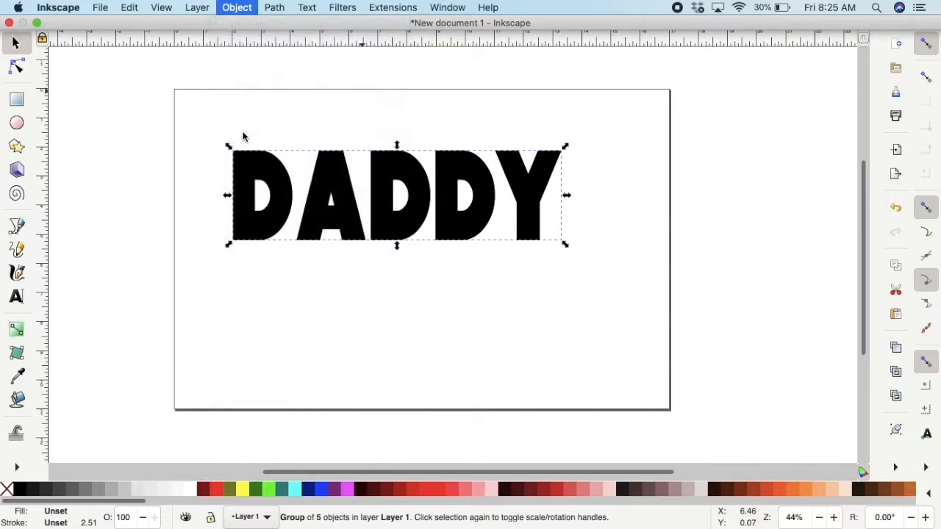
left_click(408, 346)
Move the letters A, D, D and Y up to the page's upper-right area, leaving the first D alone near the left edge
mouse_move(262, 189)
left_mouse_down()
mouse_move(252, 258)
mouse_move(255, 188)
left_mouse_up()
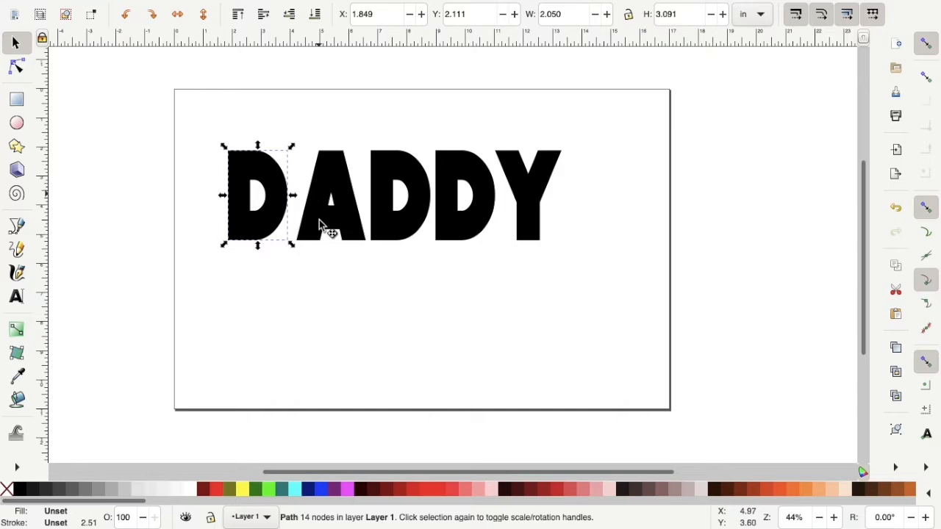
left_click_drag(319, 220, 311, 199)
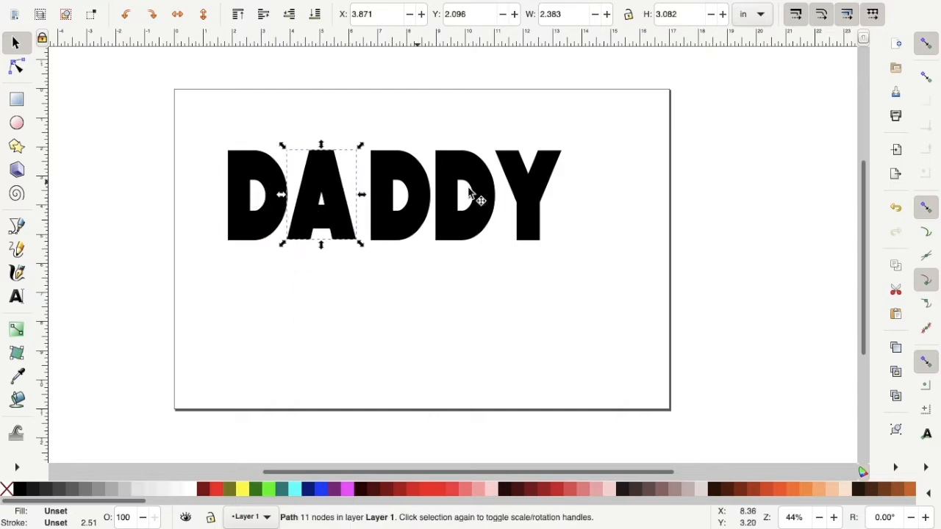
left_click_drag(527, 191, 640, 128)
left_click_drag(480, 199, 595, 150)
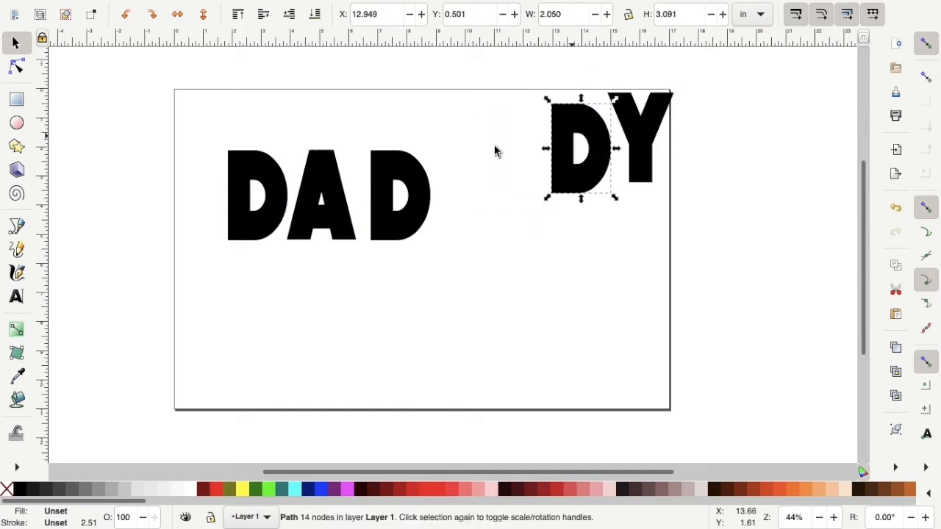
left_click_drag(407, 177, 537, 120)
left_click_drag(309, 207, 453, 139)
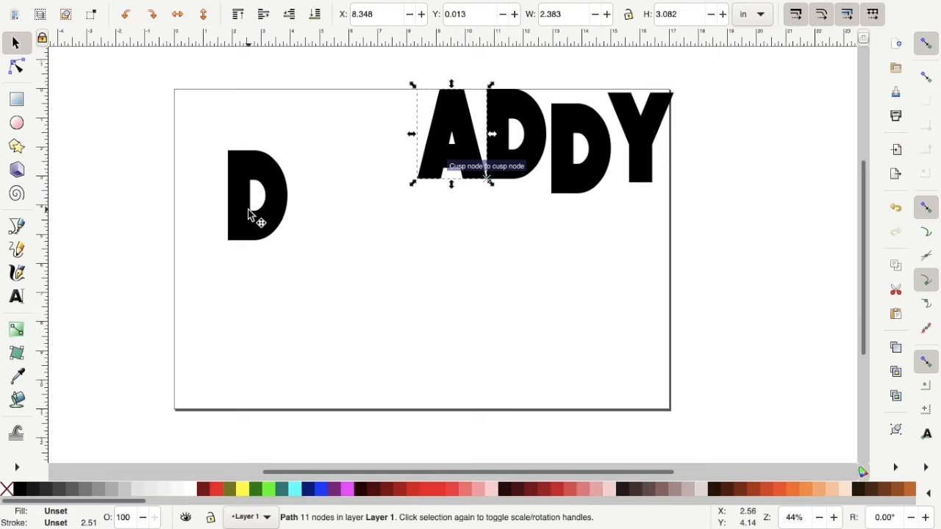
left_click_drag(250, 223, 249, 232)
left_click(399, 358)
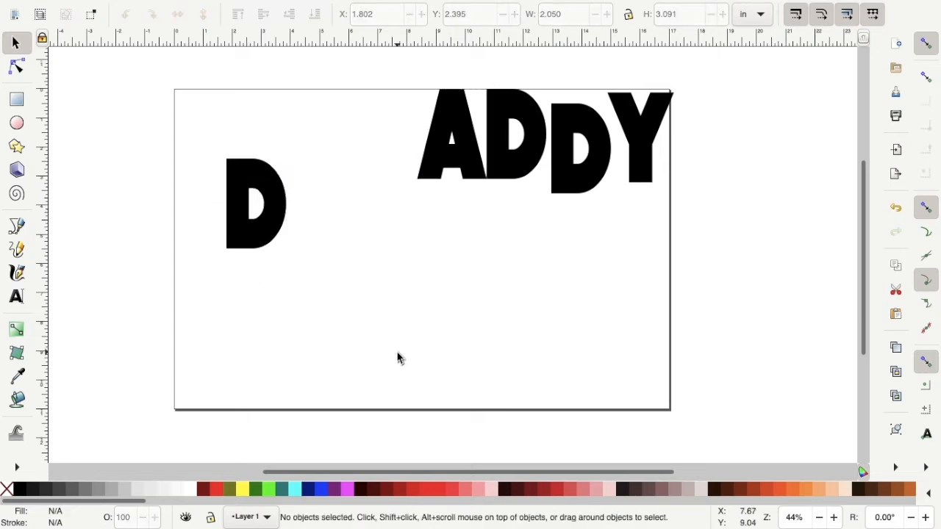
Import the photo Baby1.JPG as an embedded image, with DPI from file and automatic rendering mode
mouse_move(214, 2)
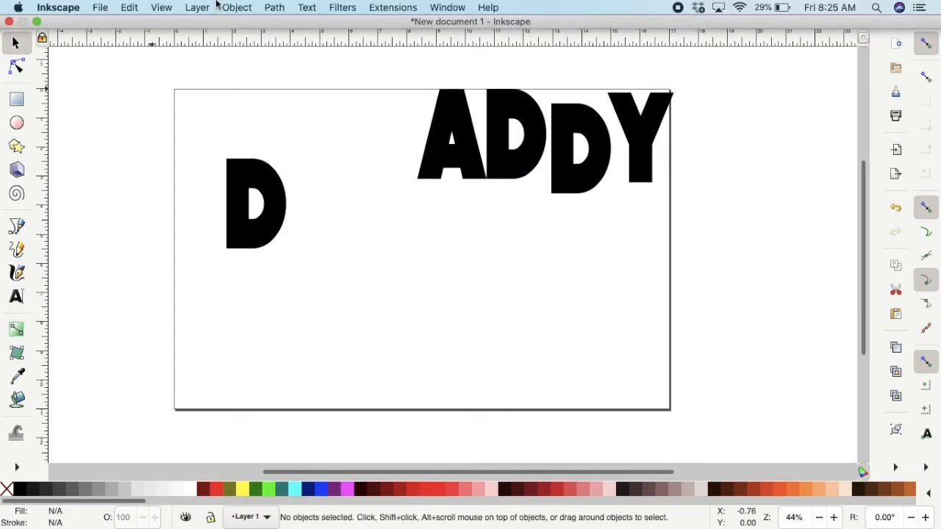
left_click(101, 8)
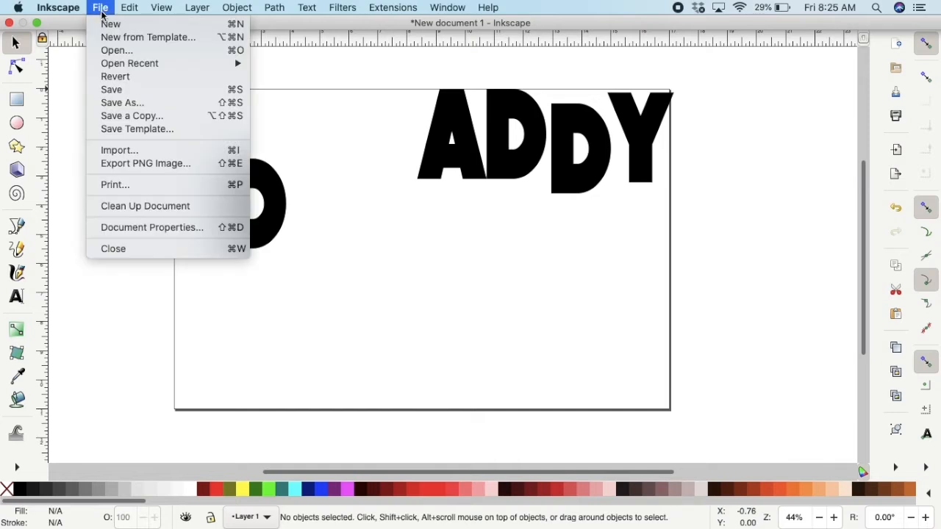
left_click(118, 150)
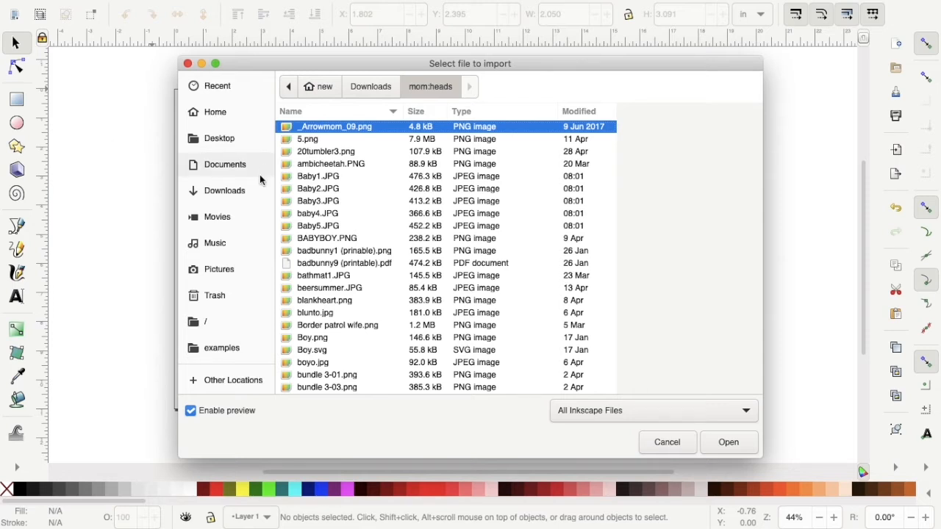
double_click(336, 177)
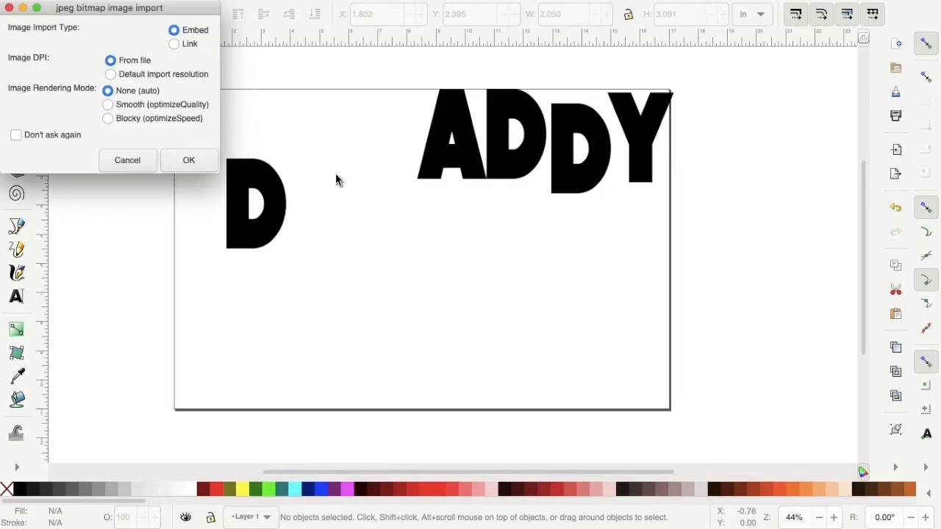
left_click(188, 160)
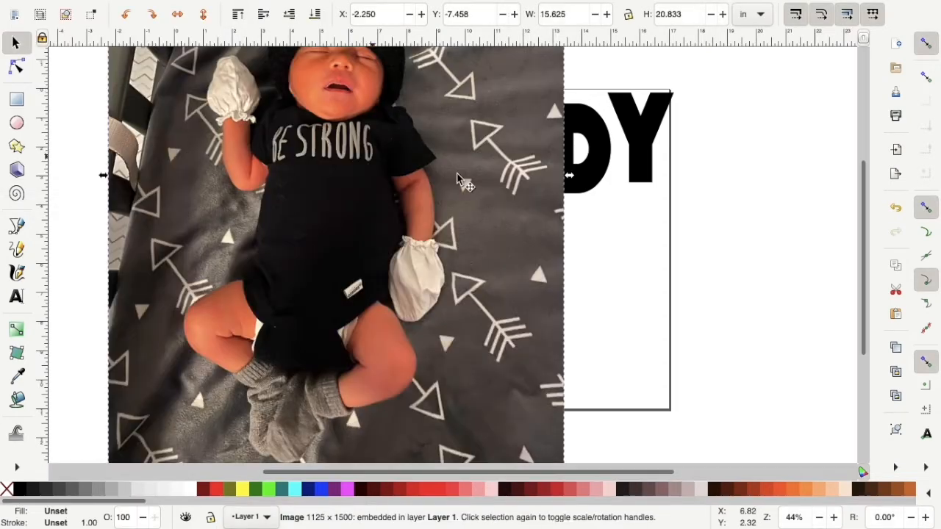
Resize the imported baby photo to 5 in wide and 5 in high and place it over the first D
mouse_move(767, 9)
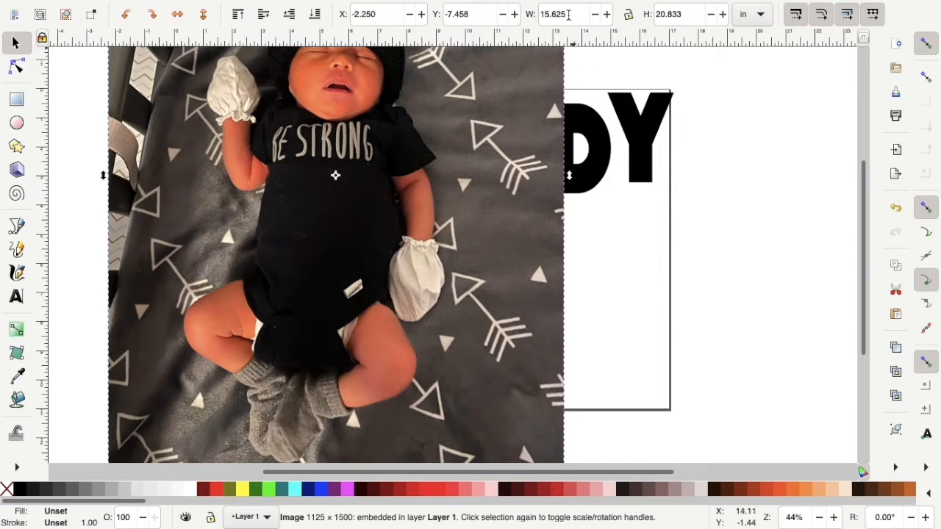
double_click(572, 10)
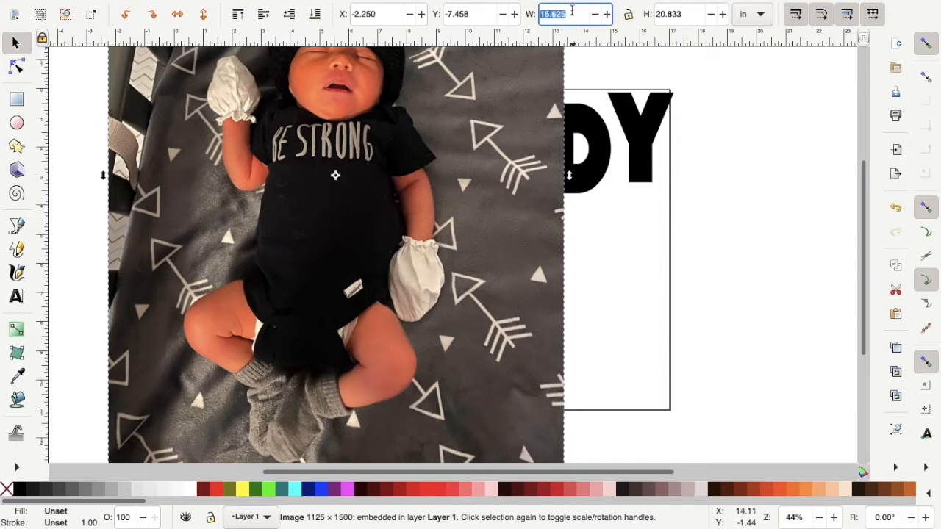
double_click(687, 13)
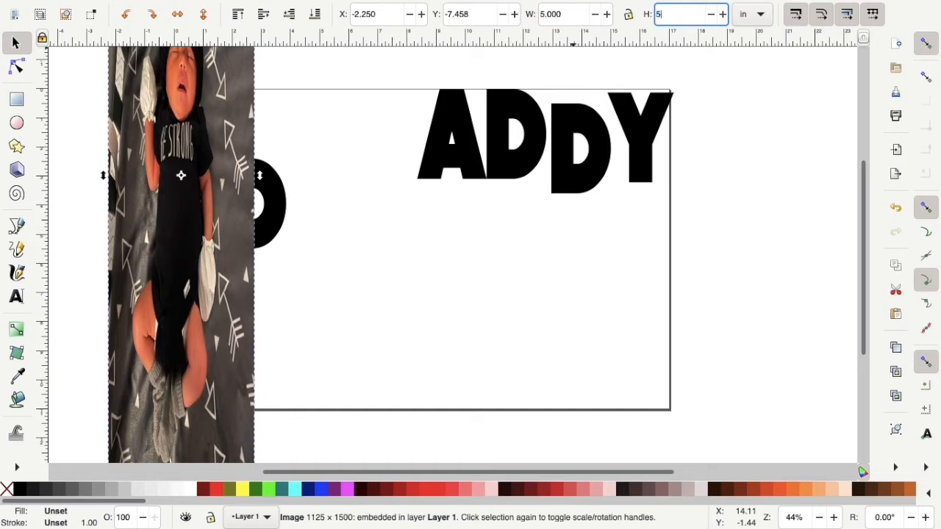
key("Return")
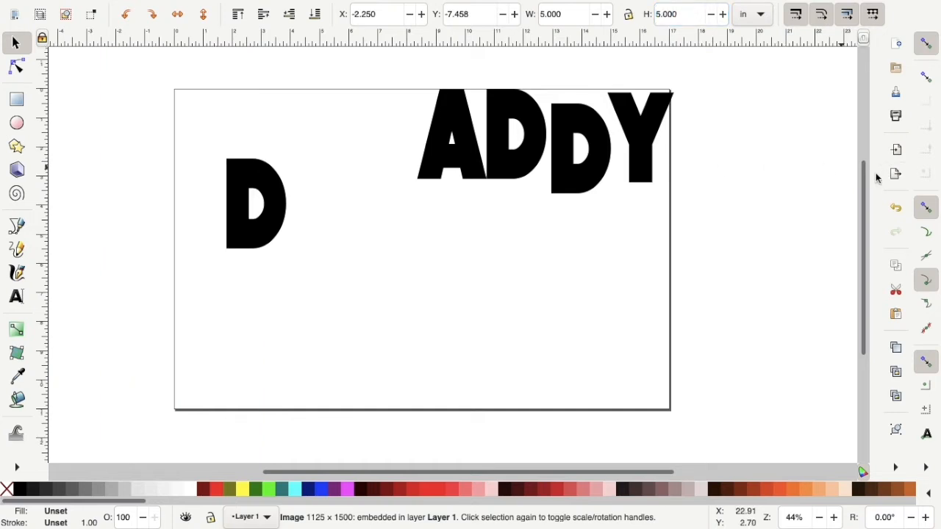
left_click_drag(864, 189, 864, 135)
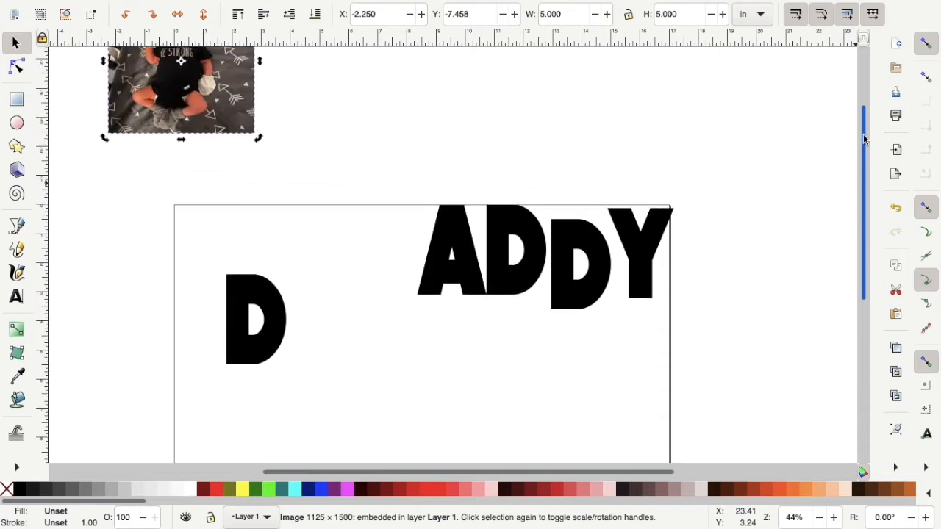
left_click_drag(195, 96, 273, 346)
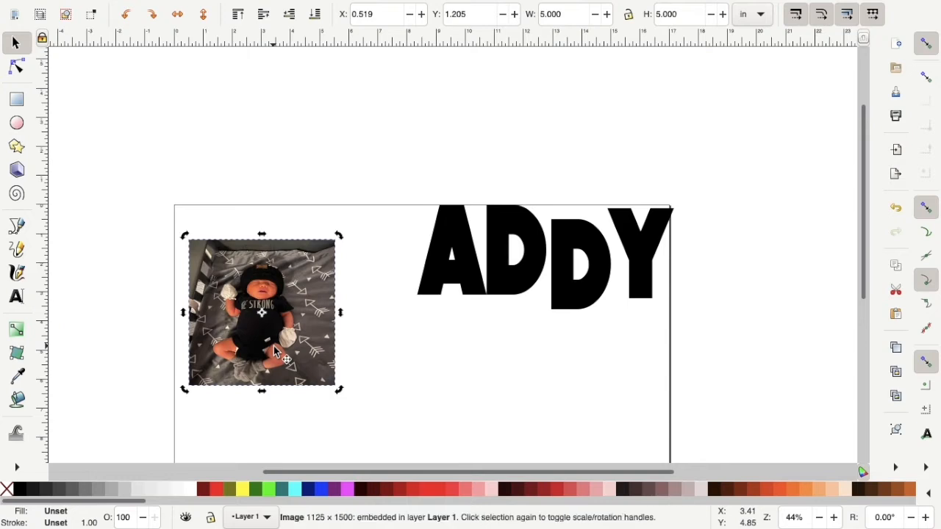
Lower the baby photo to the bottom of the stack, behind the first D
mouse_move(308, 4)
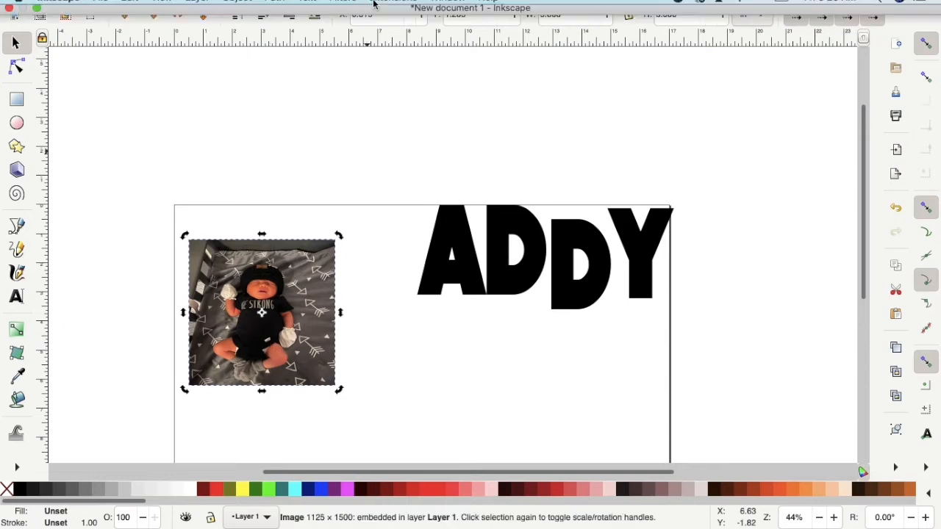
left_click(245, 8)
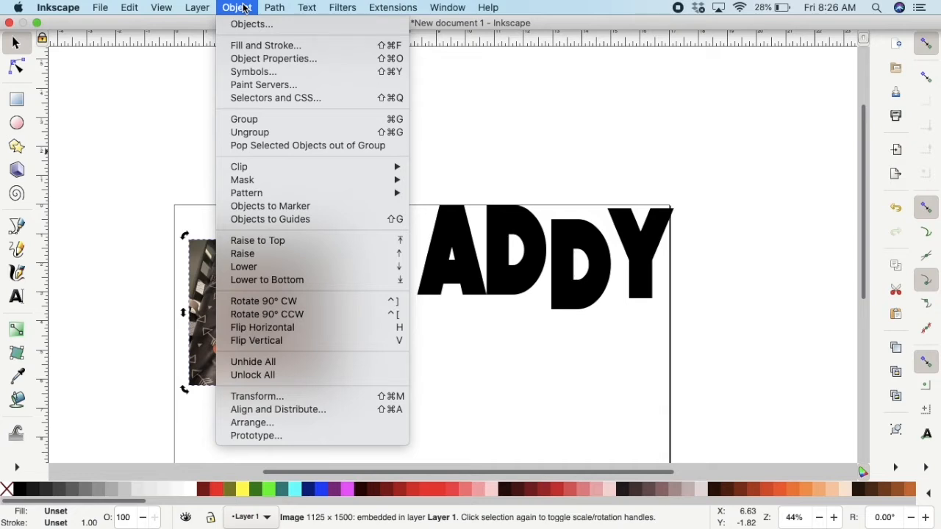
left_click(270, 280)
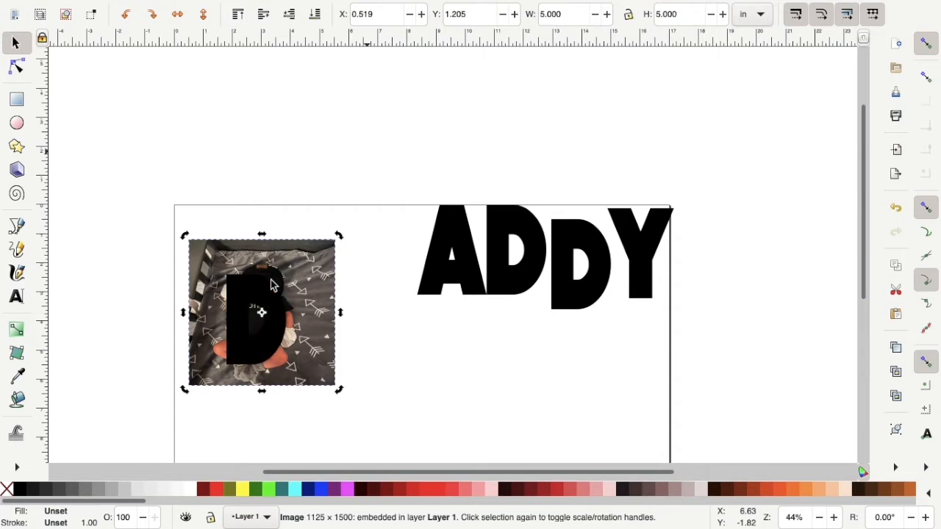
Reposition the first D over the baby in the photo and stretch it to about 3.0 in wide and 3.9 in high
left_click(259, 294)
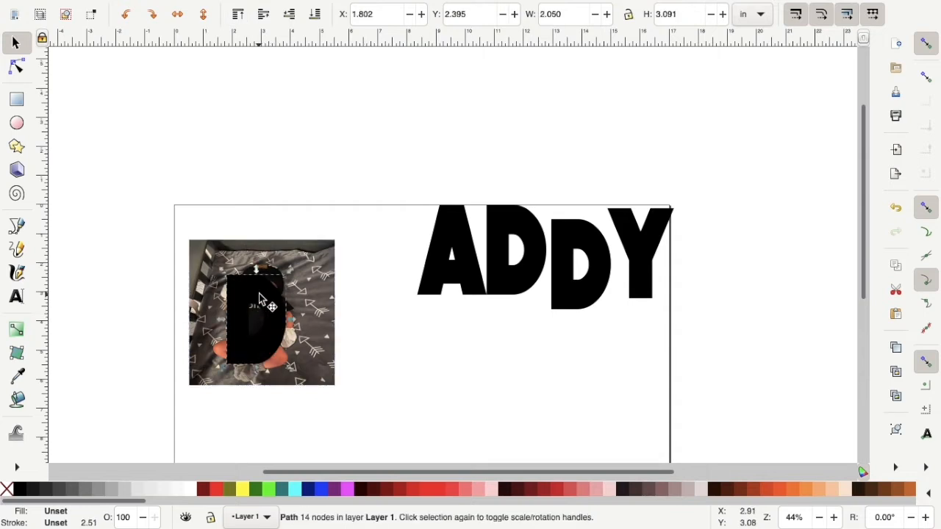
left_click_drag(259, 294, 269, 276)
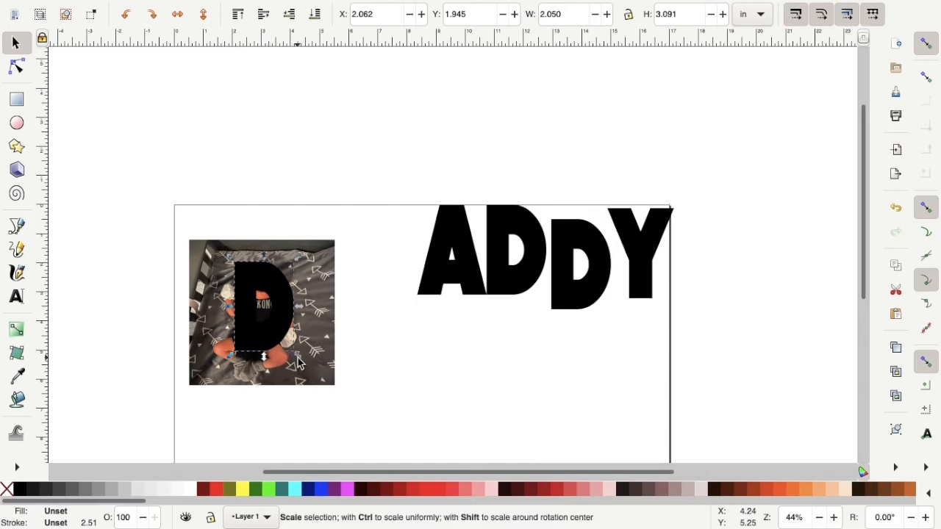
left_click_drag(300, 371, 303, 383)
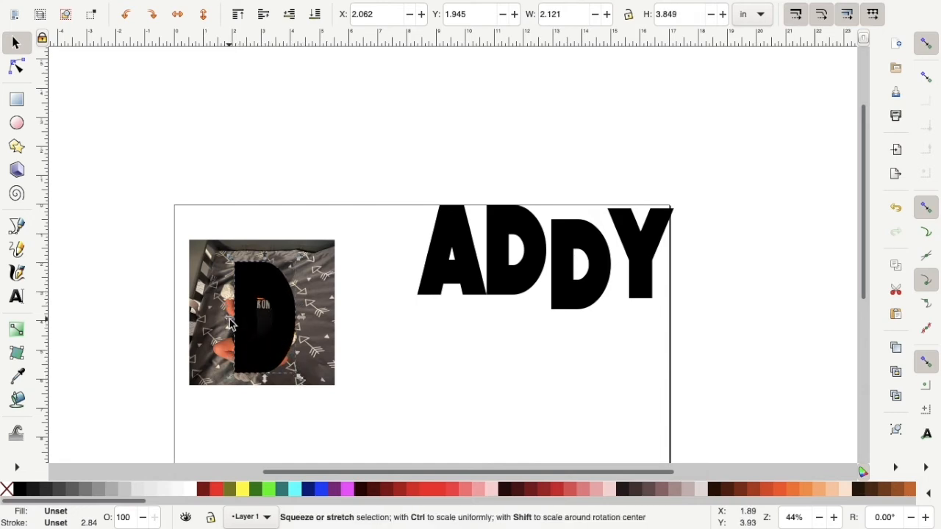
left_click_drag(230, 323, 222, 322)
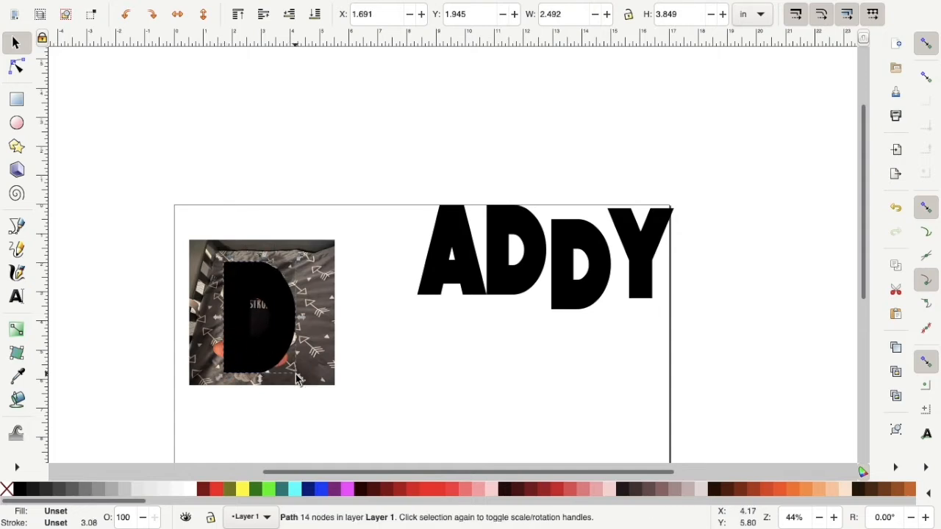
left_click_drag(304, 377, 307, 377)
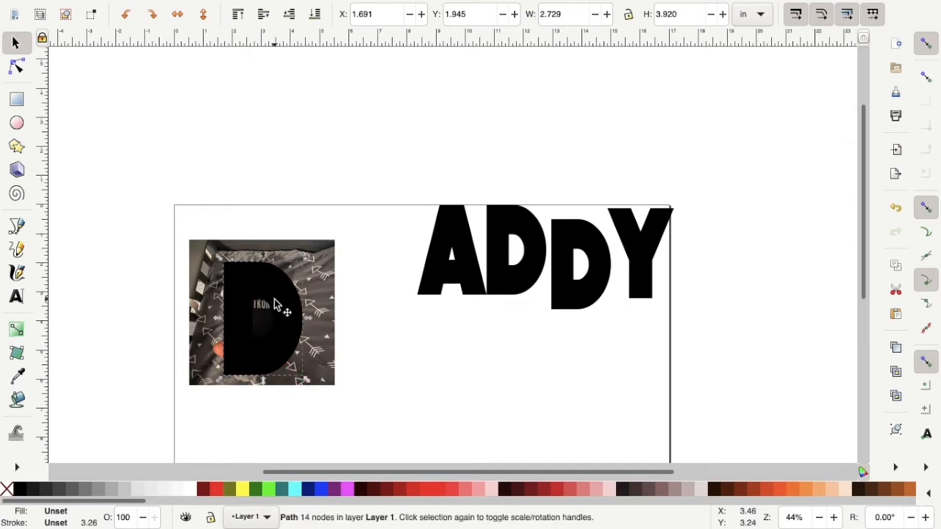
left_click_drag(275, 301, 274, 302)
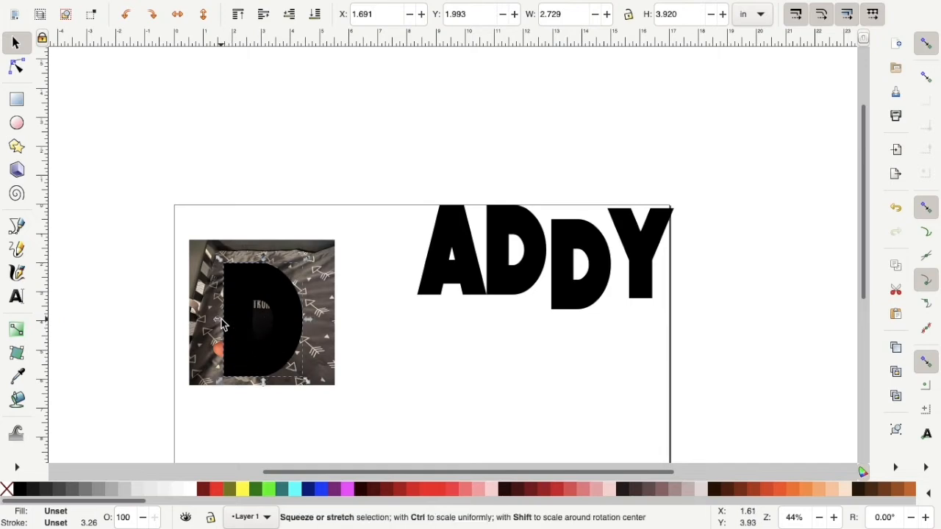
left_click_drag(222, 324, 213, 324)
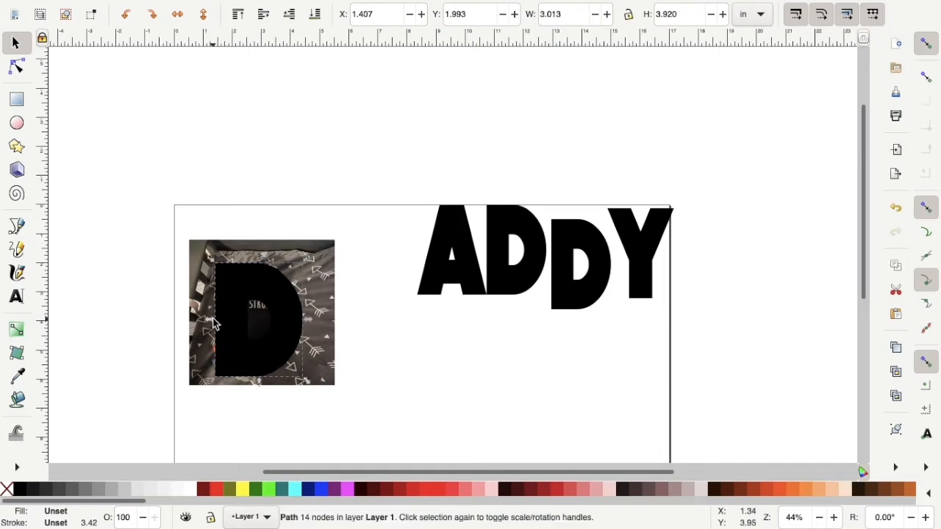
left_click(380, 373)
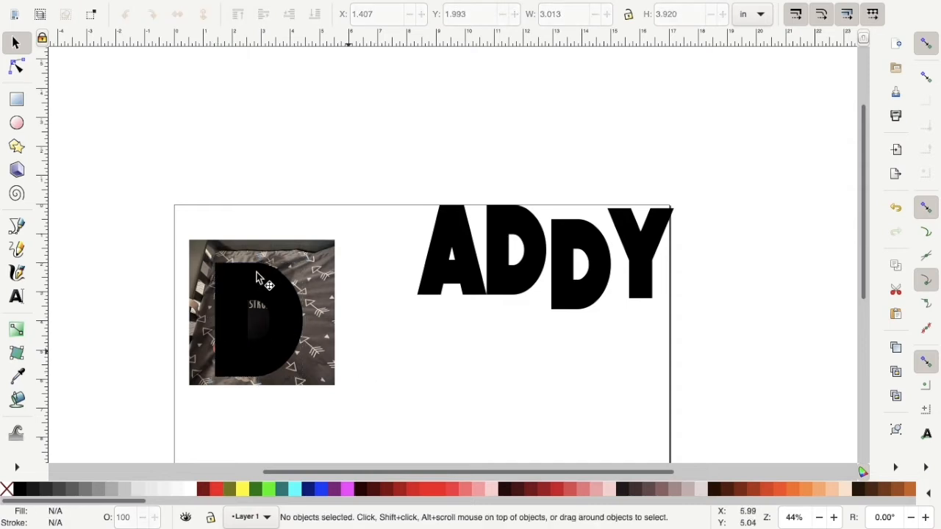
Clip the baby photo to the shape of the first D and move the clipped letter slightly up the page
left_click_drag(179, 222, 348, 413)
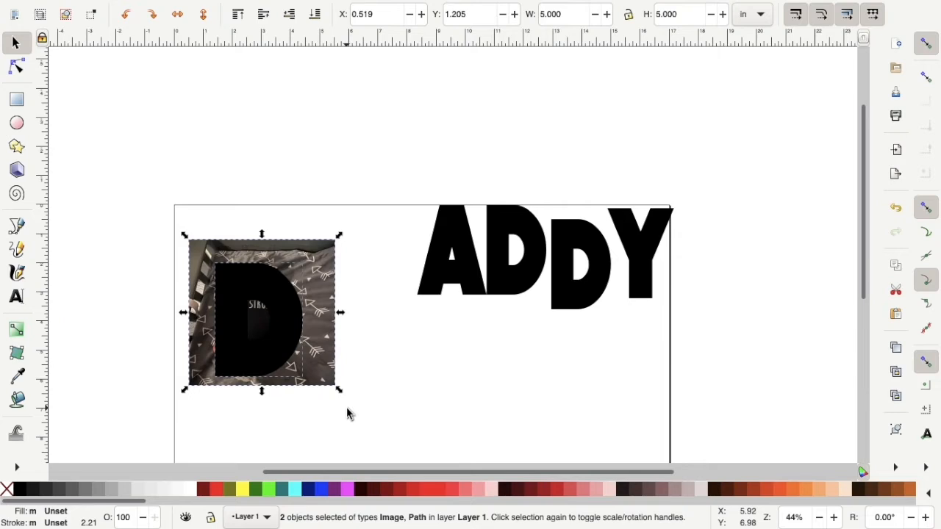
mouse_move(307, 4)
left_click(237, 7)
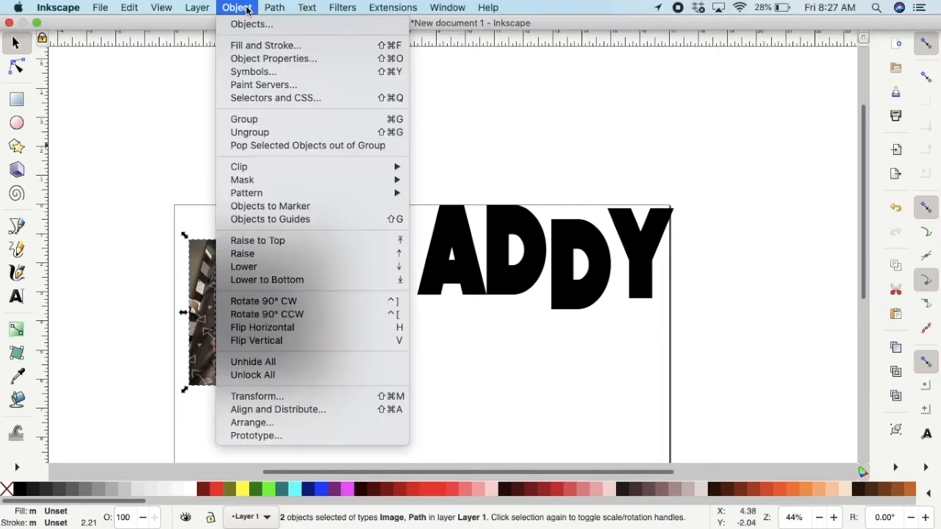
mouse_move(255, 167)
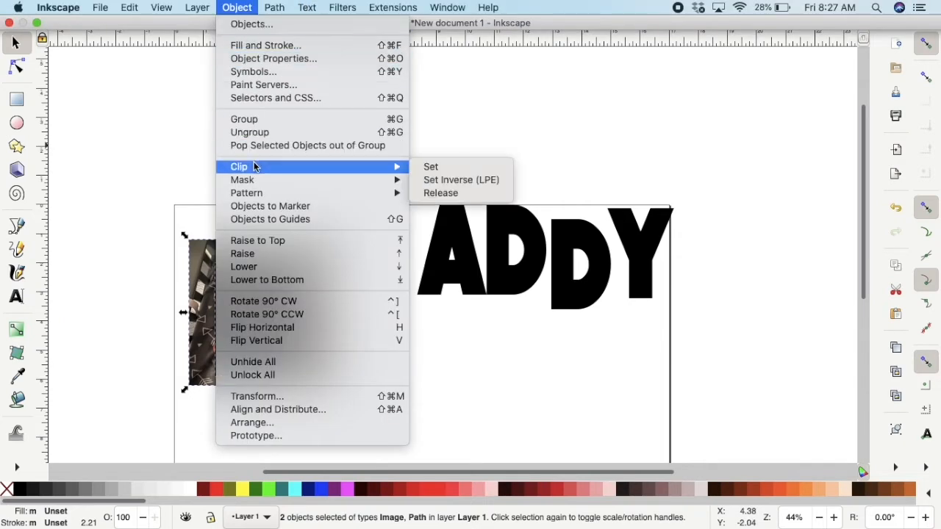
left_click(430, 169)
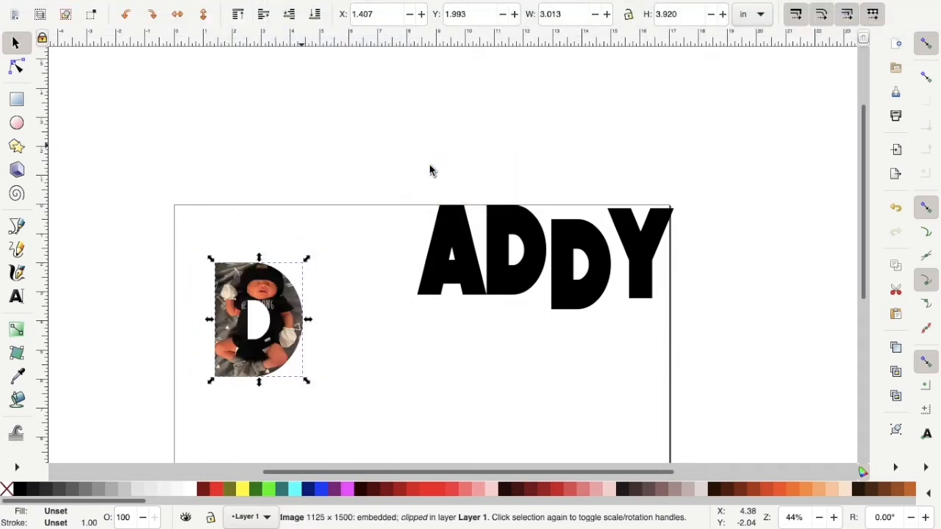
left_click(348, 319)
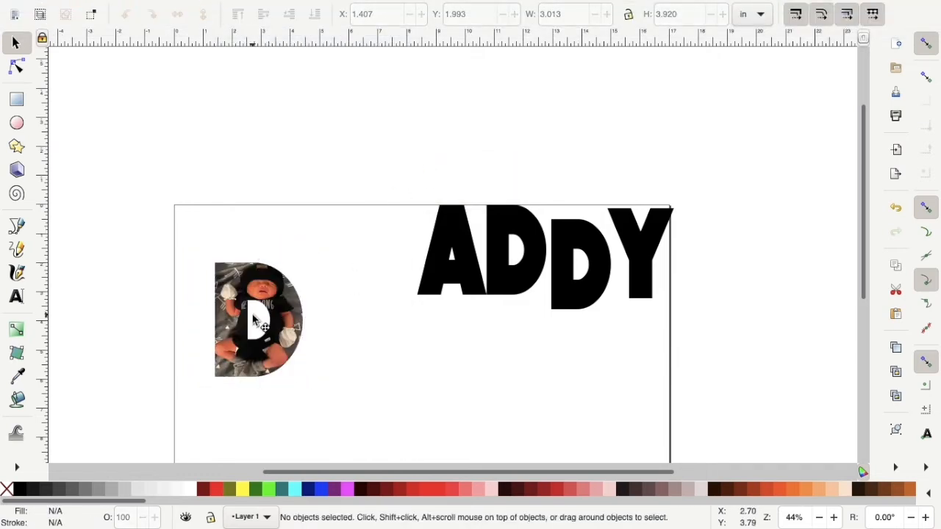
left_click(257, 324)
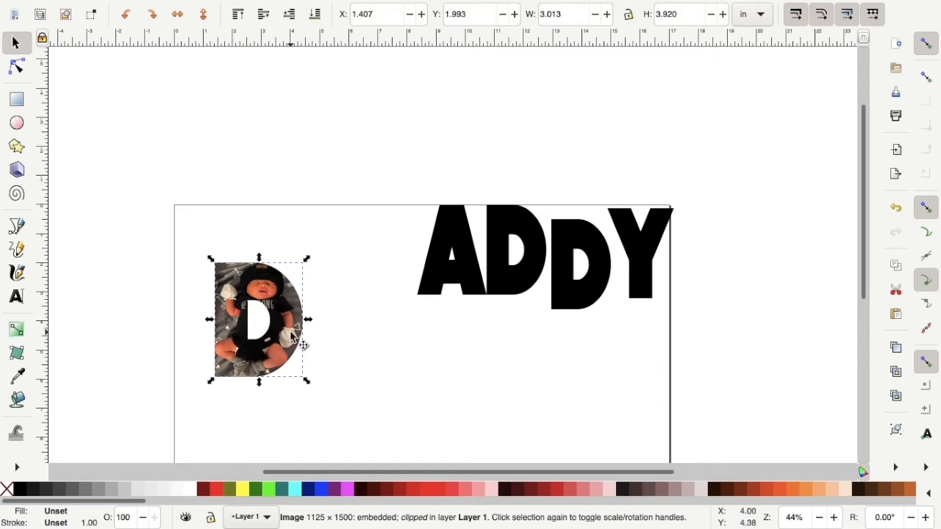
left_click_drag(279, 318, 280, 297)
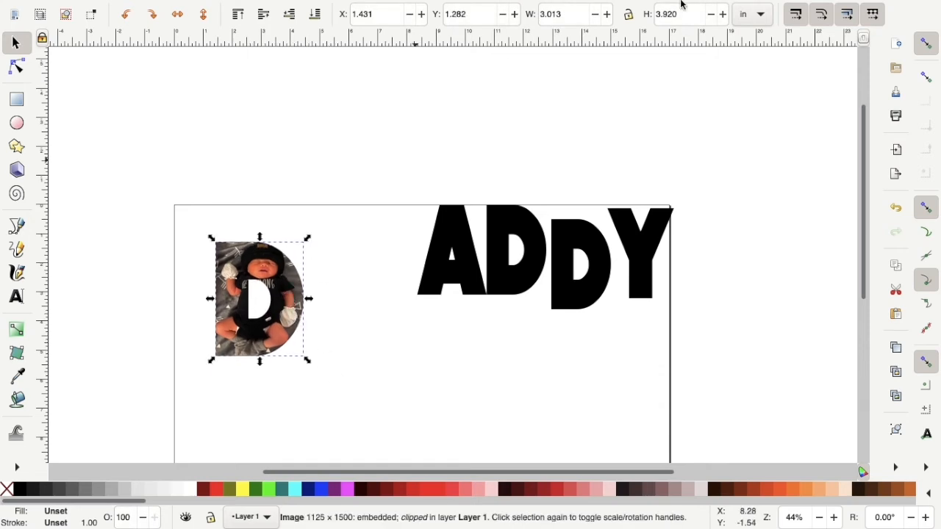
Import the photo of the smiling baby as an embedded image, with DPI from file and automatic rendering mode
mouse_move(674, 6)
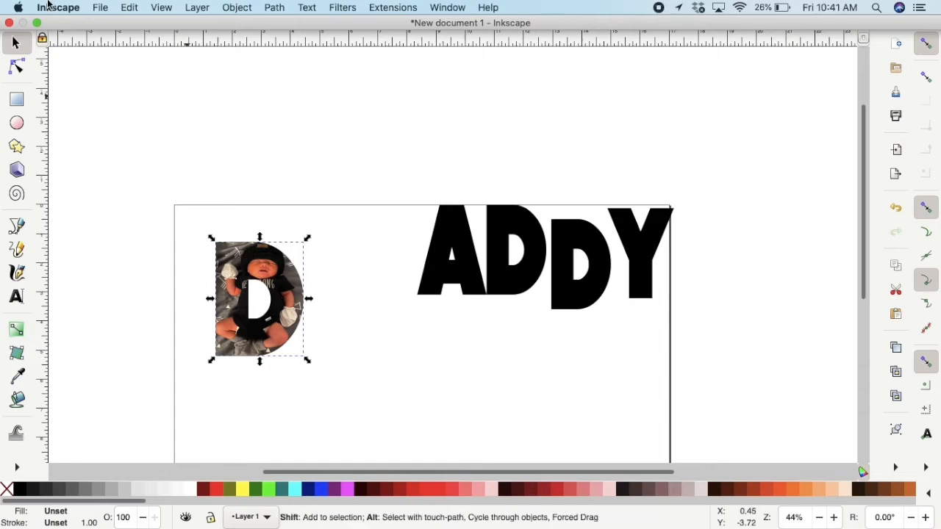
left_click(100, 9)
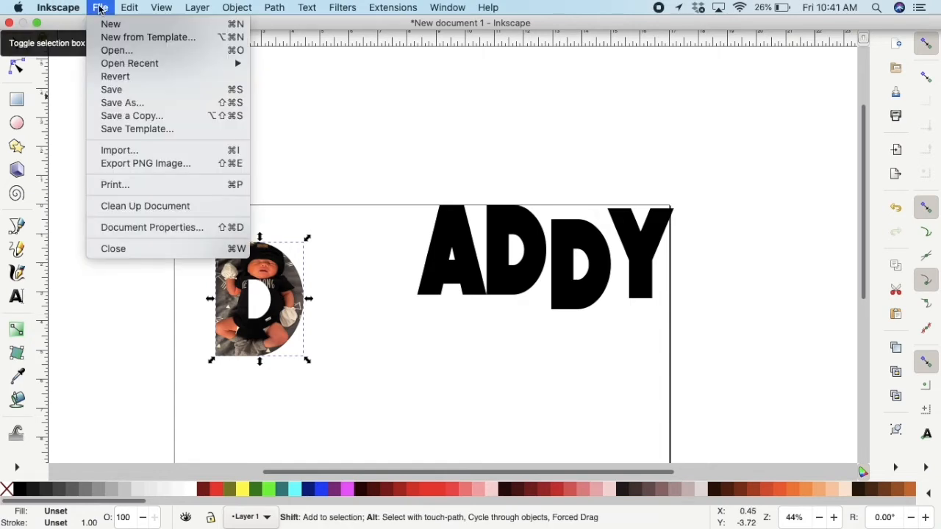
left_click(123, 156)
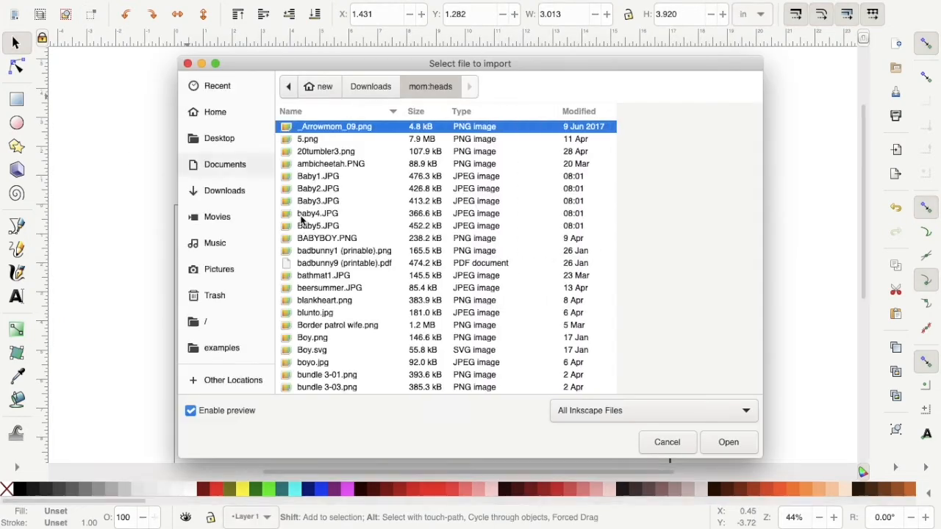
left_click(726, 441)
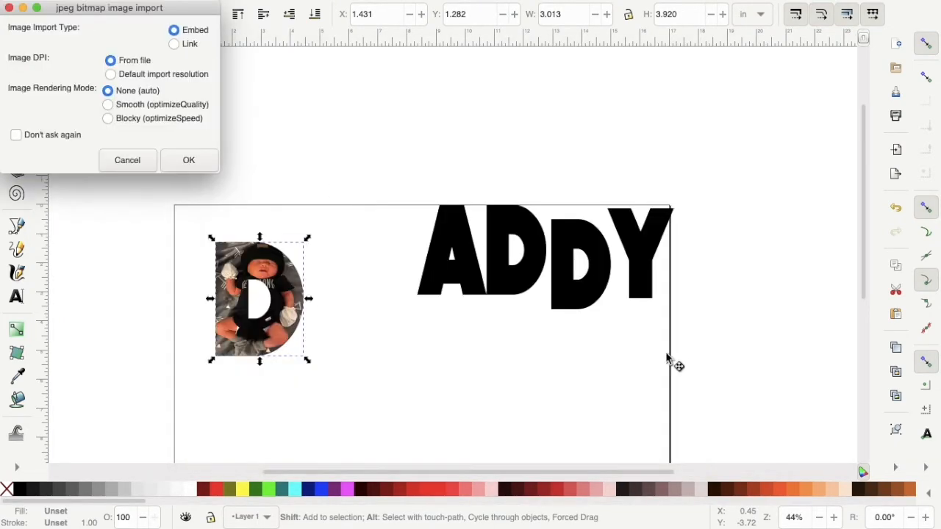
left_click(188, 161)
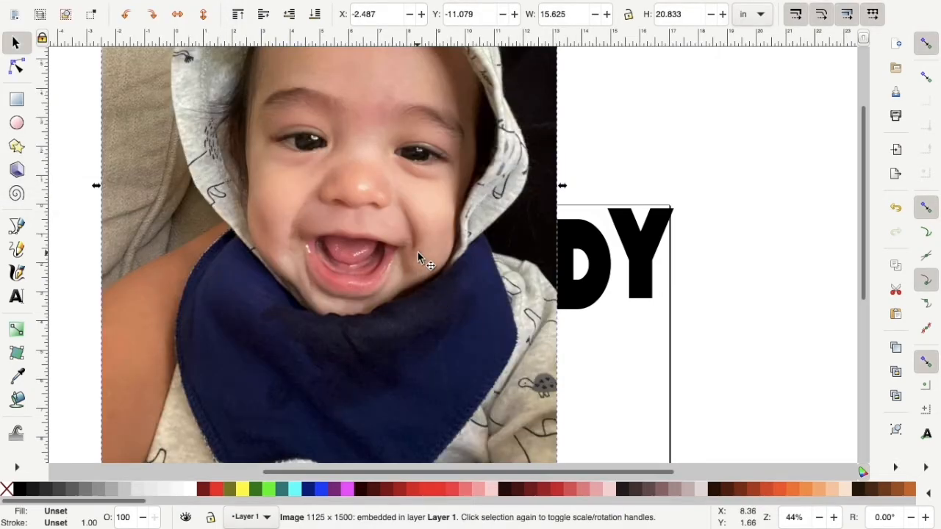
Resize the smiling-baby photo to 5 in wide and 5 in high and move it onto the page over the letters A and D
left_click_drag(553, 13, 574, 13)
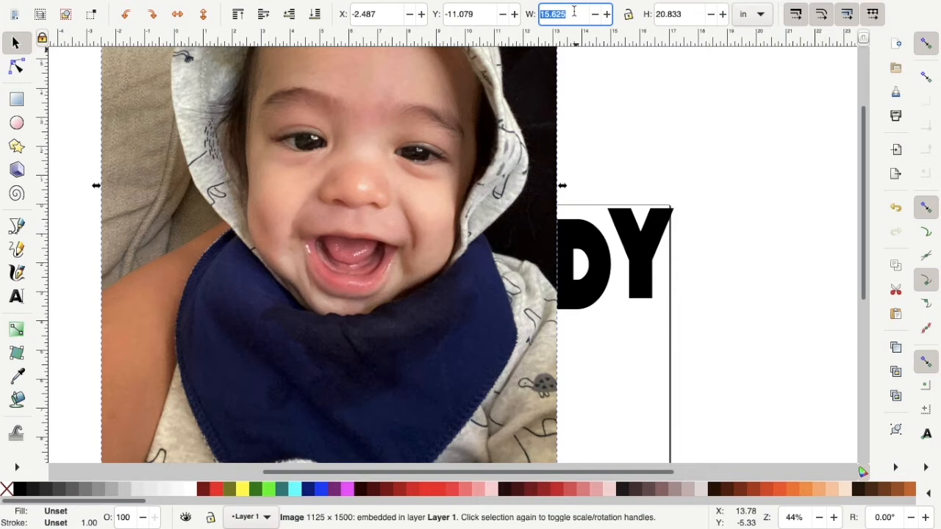
type("5")
key("Tab")
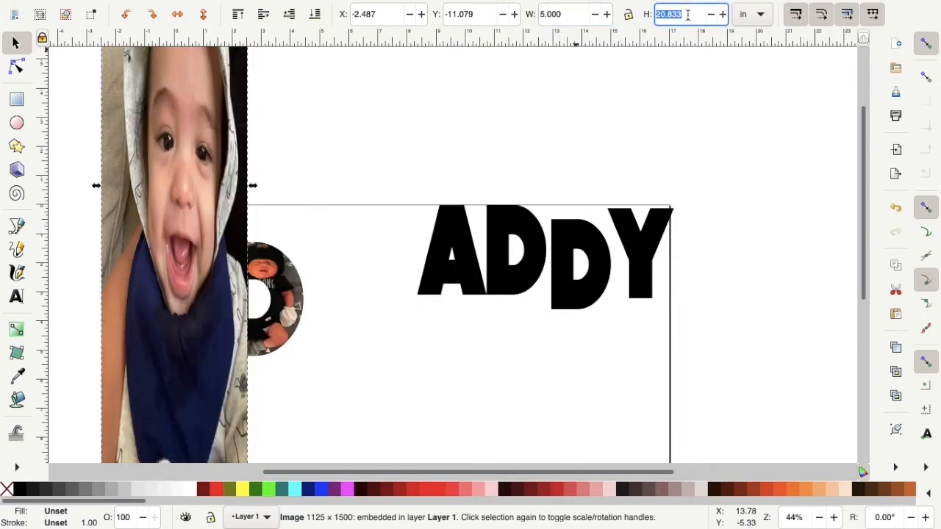
key("Return")
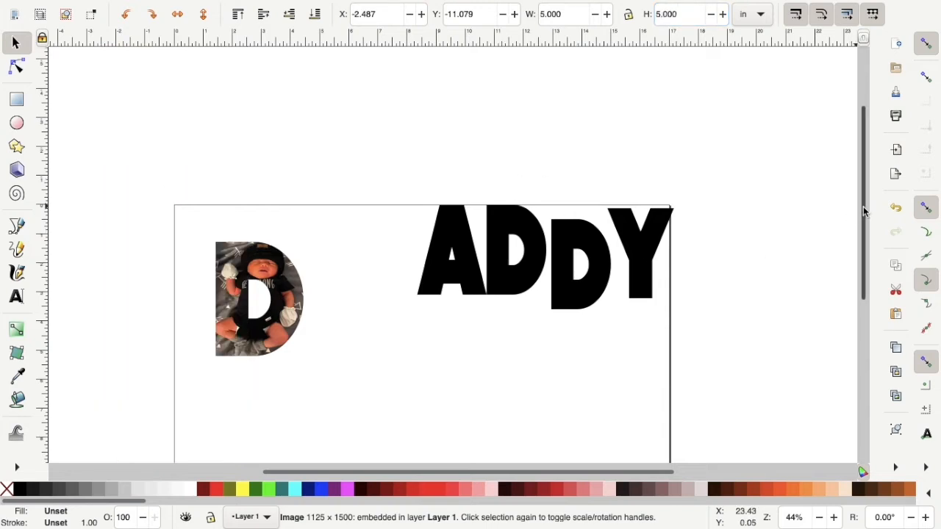
left_click_drag(863, 211, 857, 168)
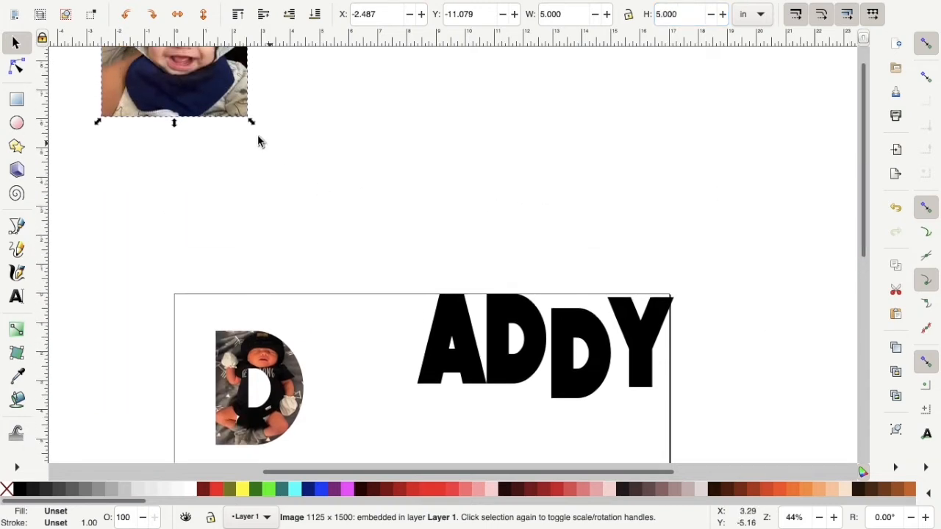
left_click_drag(209, 87, 500, 431)
Shrink the photo-filled D to about 1.8 in wide and 2.7 in high
left_click(234, 364)
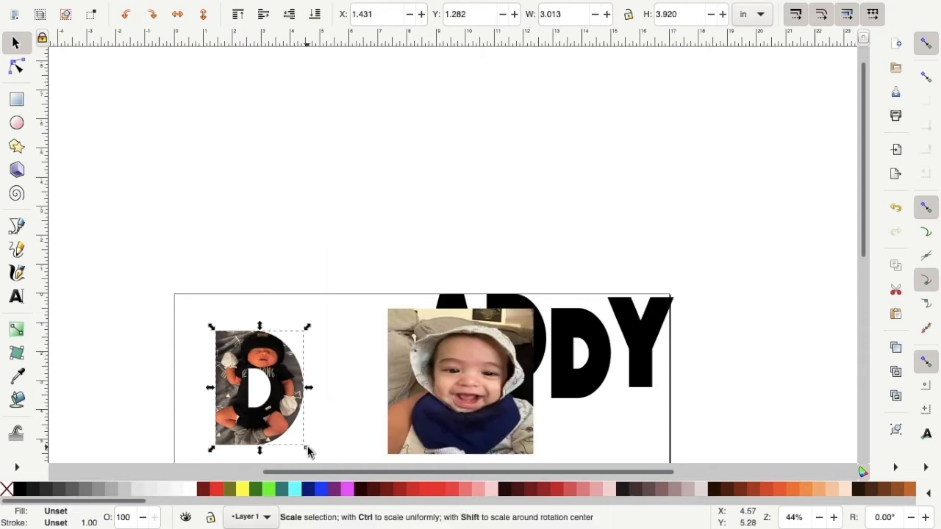
left_click_drag(309, 449, 273, 415)
left_click(243, 374)
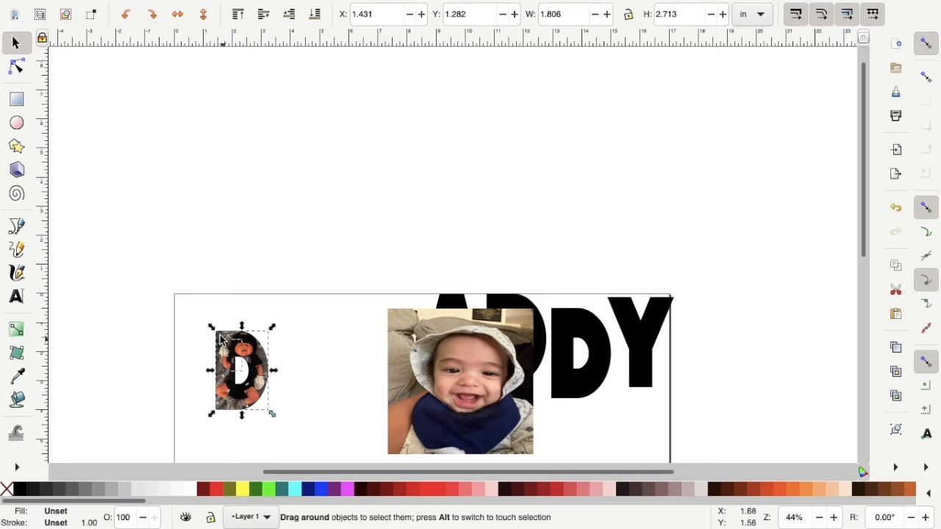
Move the photo-filled D above the page's upper-left corner and the smiling-baby photo to the left half of the page
left_click(229, 359)
left_click_drag(230, 358, 178, 110)
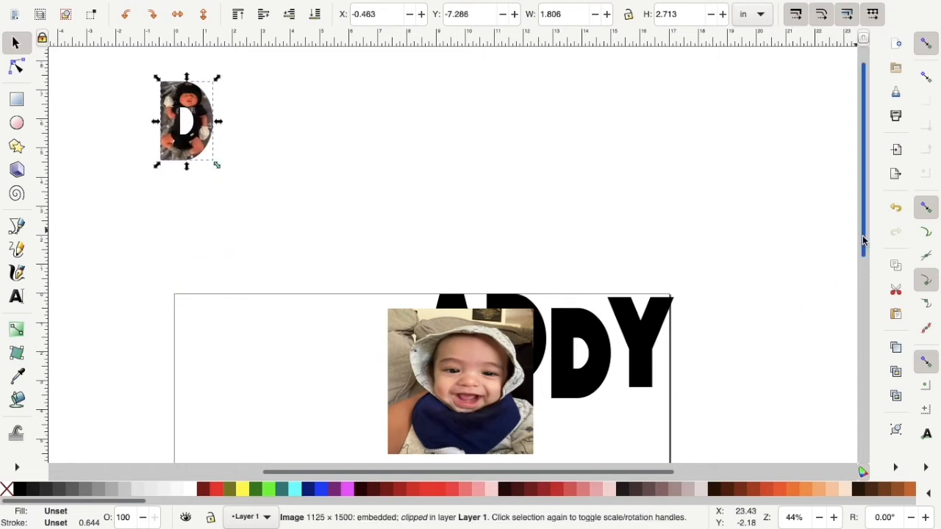
left_click_drag(864, 242, 829, 289)
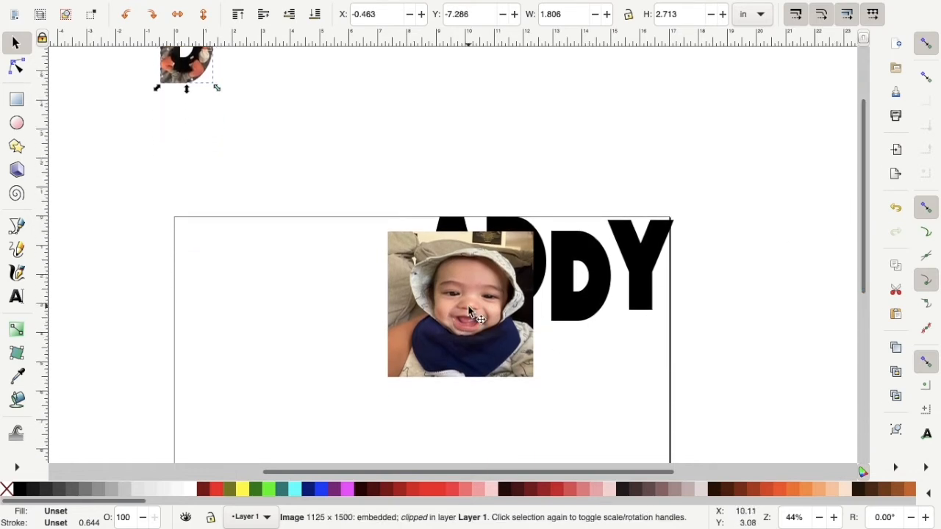
left_click_drag(470, 312, 295, 318)
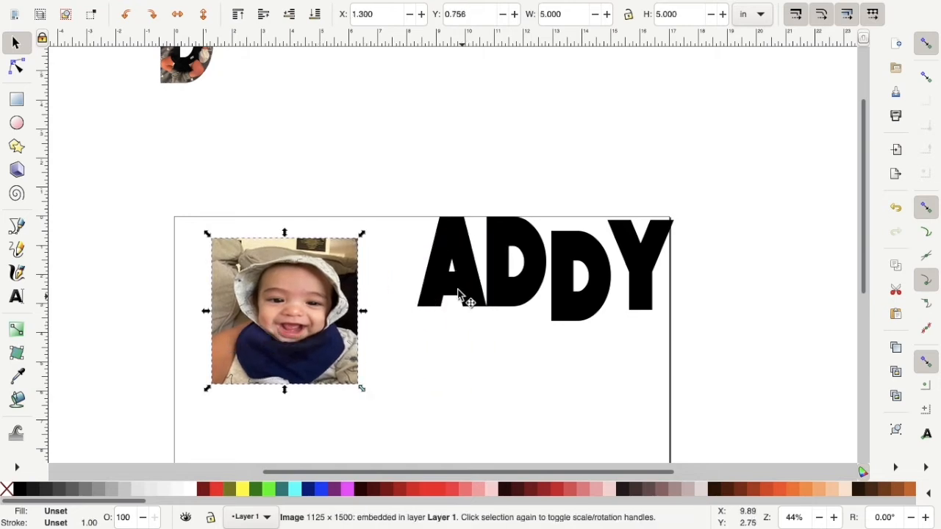
Place the letter A over the smiling-baby photo and lower the photo to the bottom of the stacking order
left_click_drag(458, 294, 291, 330)
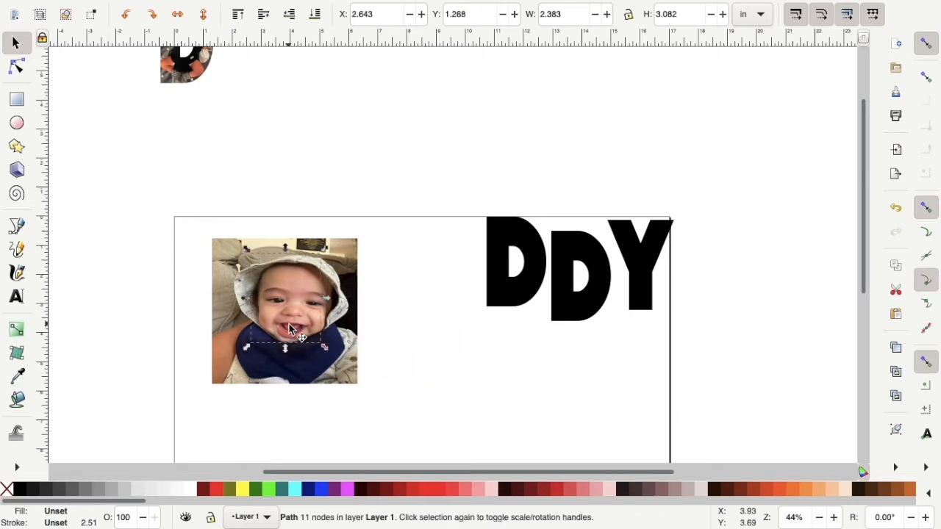
scroll(379, 303, "right", 1)
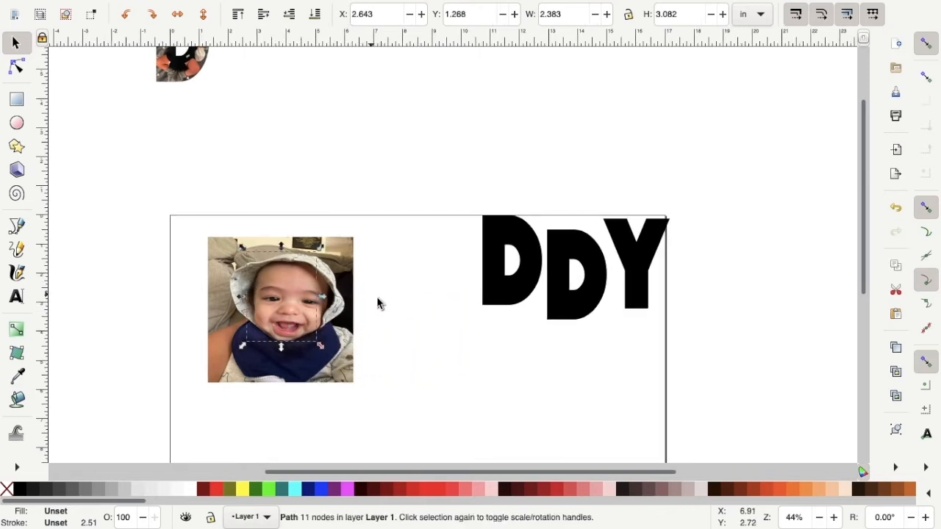
left_click(378, 299)
left_click(336, 285)
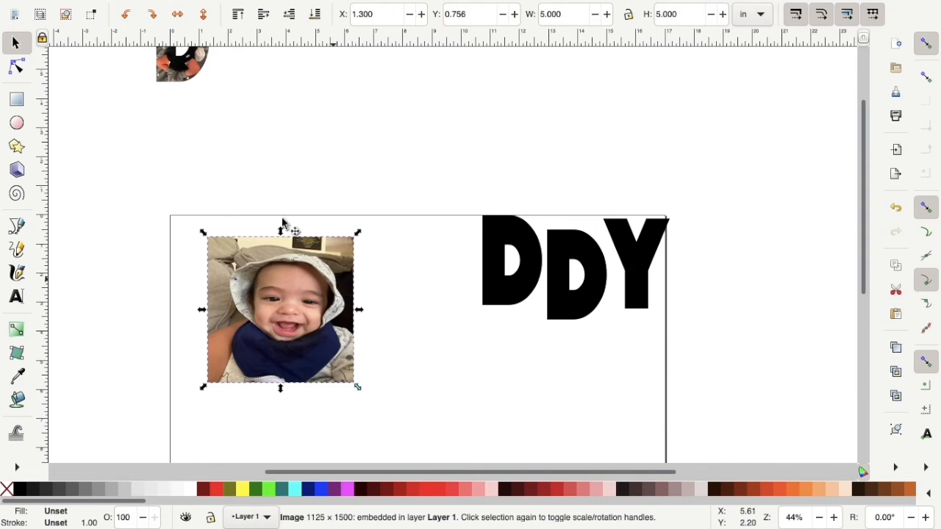
left_click(316, 16)
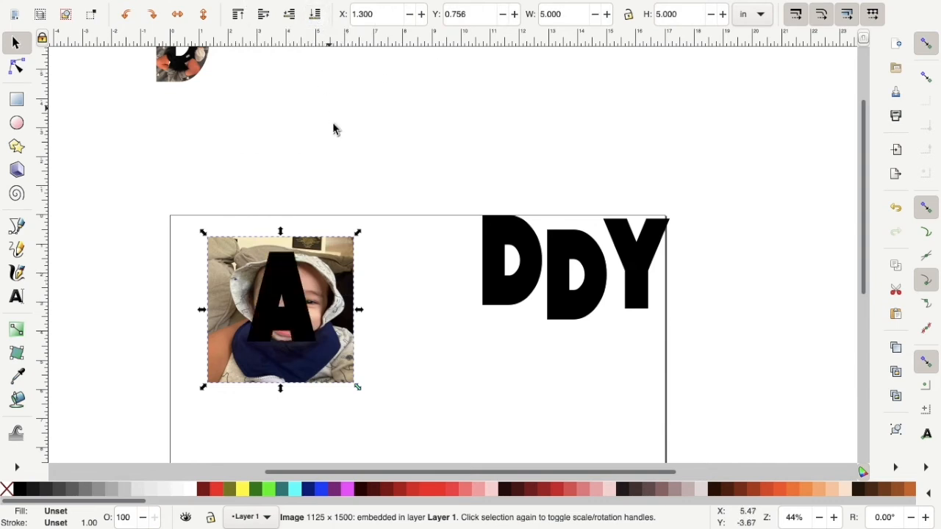
Enlarge the A to about 3.7 in wide and 4.5 in high and centre it on the photo
left_click(287, 311)
left_click_drag(321, 352, 358, 384)
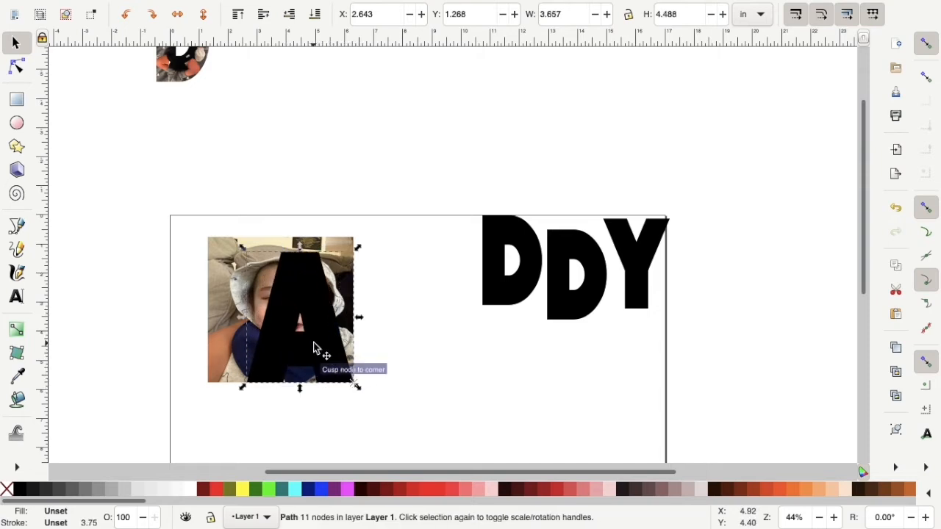
left_click_drag(315, 347, 300, 338)
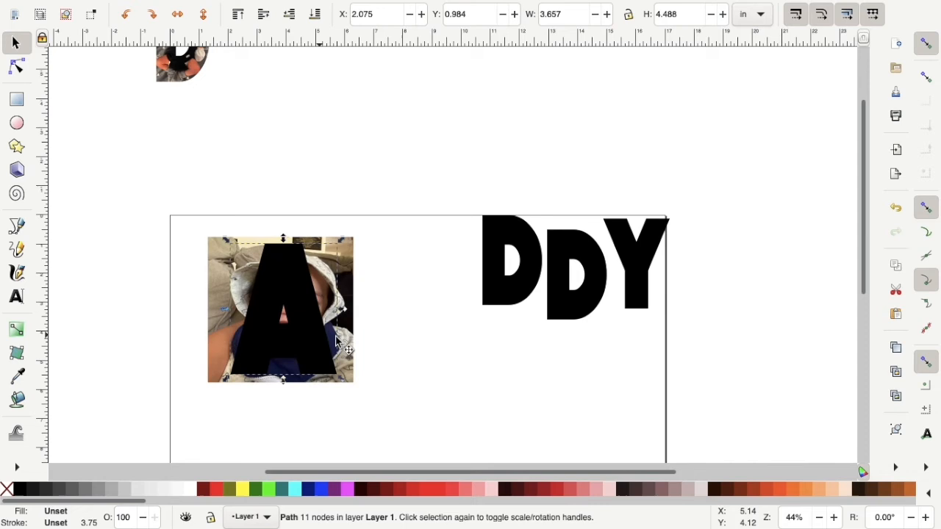
Enlarge the smiling-baby photo and reposition the A over it
left_click(368, 296)
left_click(338, 287)
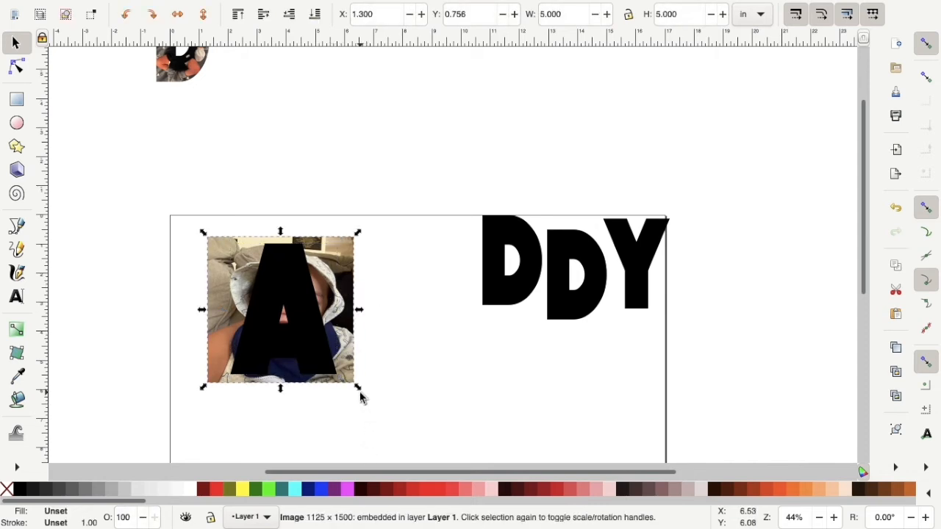
left_click_drag(359, 394, 405, 441)
left_click_drag(325, 335, 355, 345)
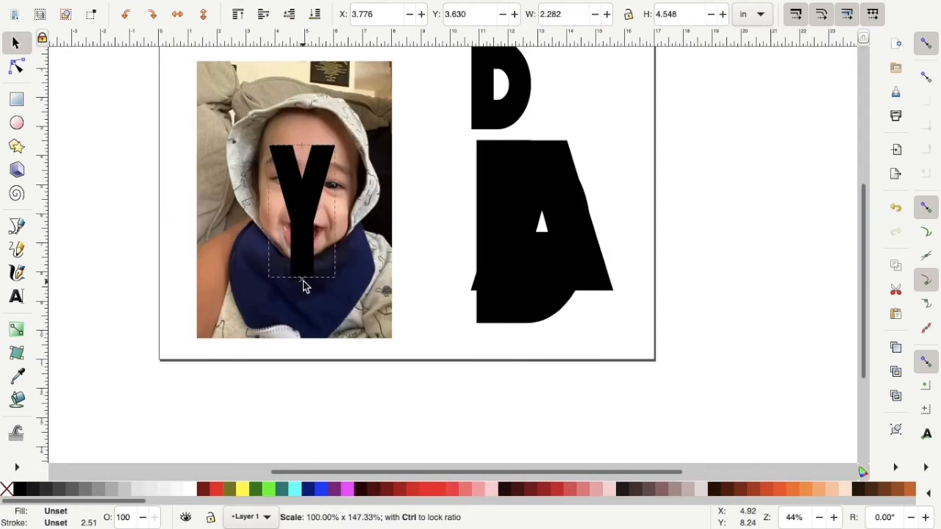
Widen the Y to about 5.4 in and position it over the baby's face in the photo
left_click_drag(341, 212, 395, 213)
left_click_drag(321, 211, 306, 202)
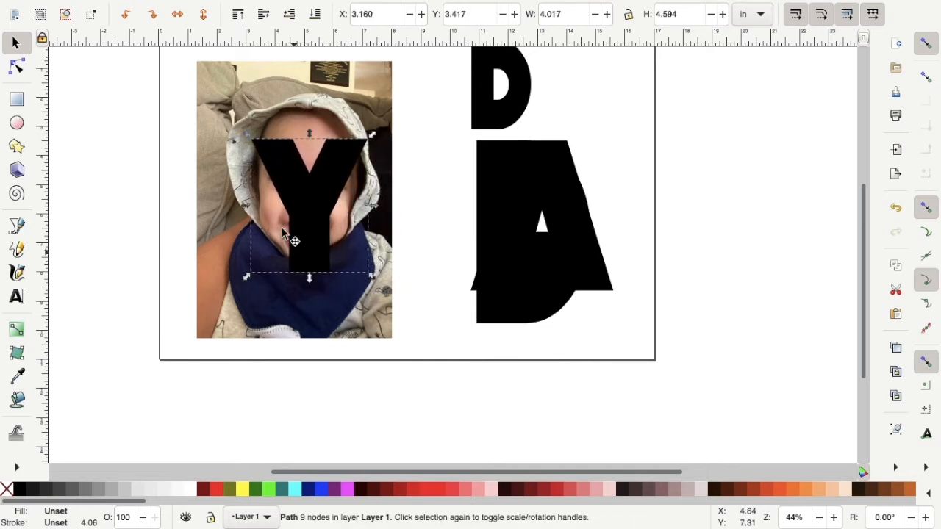
left_click_drag(239, 206, 224, 201)
left_click_drag(374, 206, 394, 210)
left_click_drag(319, 189, 315, 171)
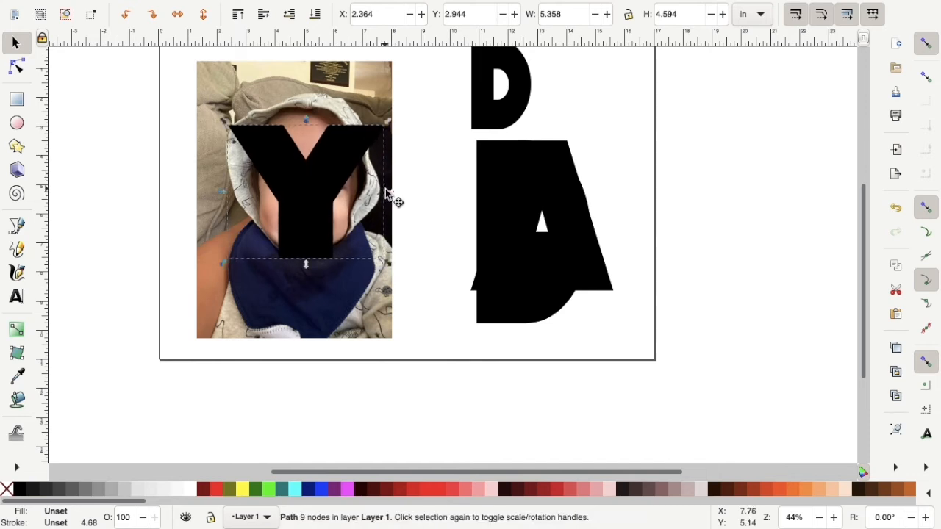
Refine the Y to about 6 in wide and 4.5 in high and shift it to frame the baby's face
left_click(336, 189)
left_click_drag(335, 192, 337, 203)
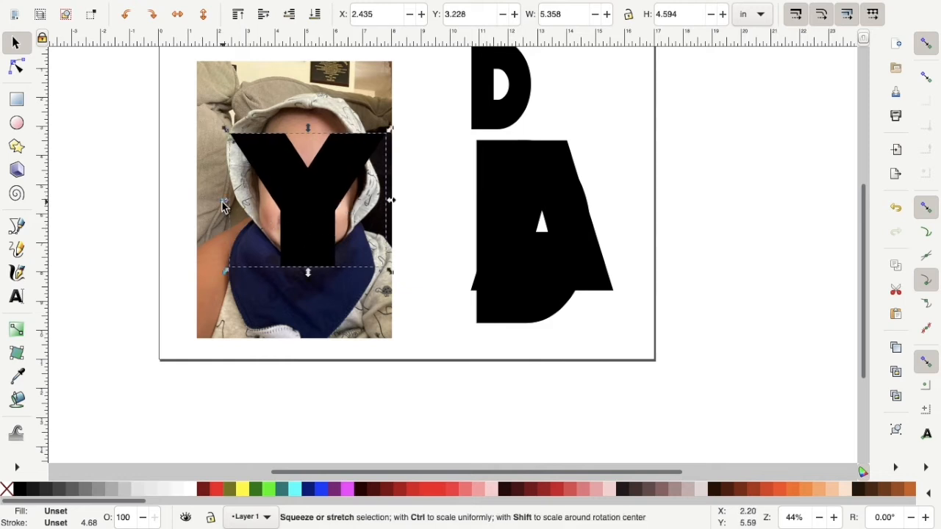
left_click_drag(225, 207, 200, 202)
left_click_drag(297, 200, 308, 202)
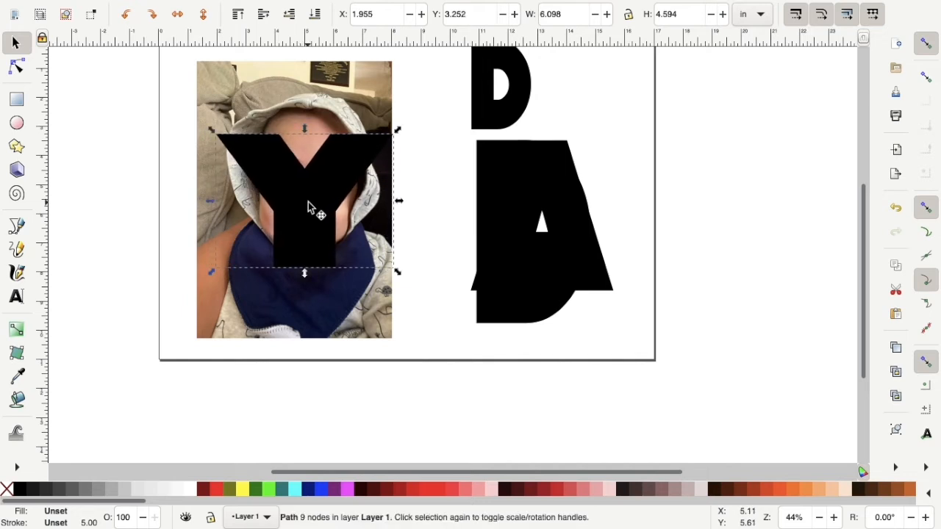
left_click(443, 274)
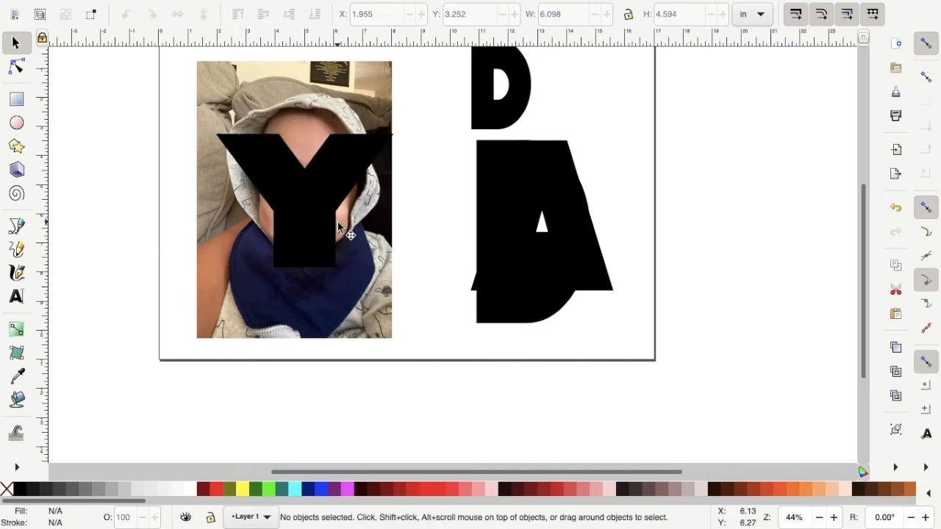
scroll(330, 224, "down", 1)
left_click(360, 163)
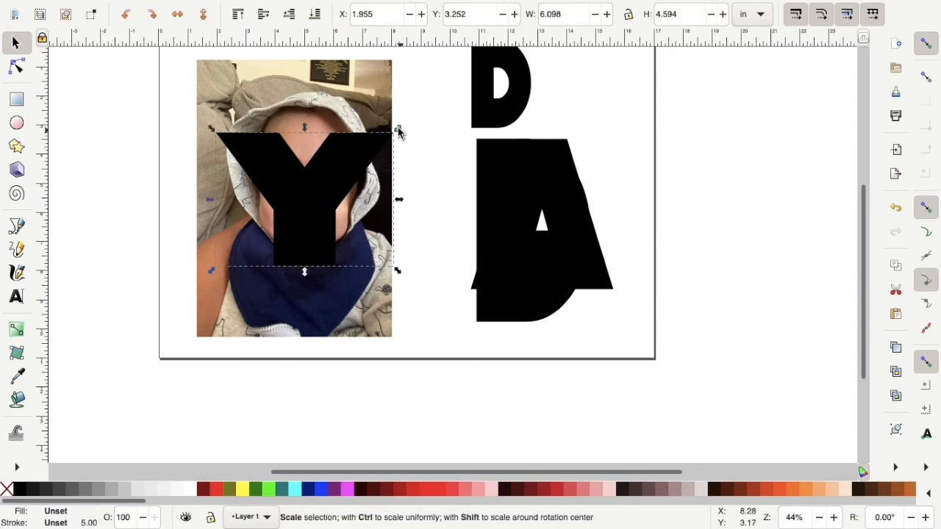
left_click_drag(398, 132, 393, 134)
left_click(433, 184)
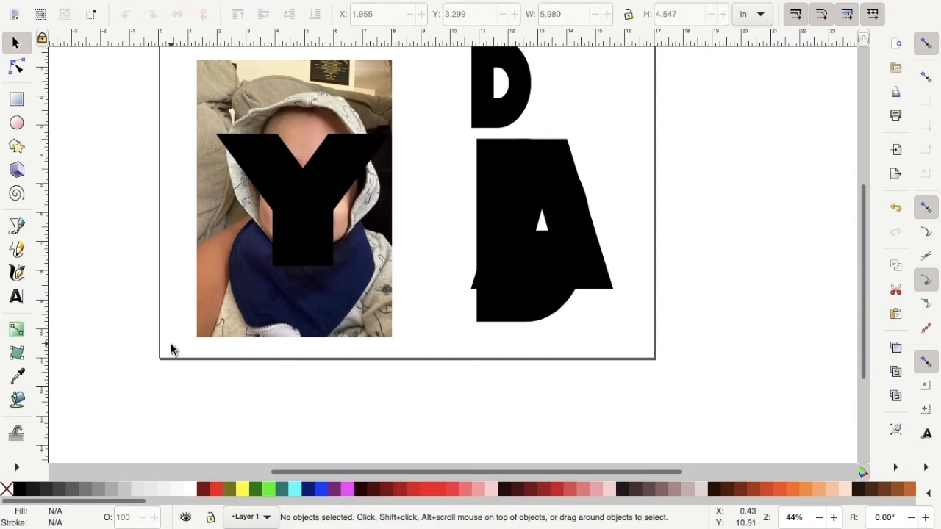
Select the smiling-baby photo together with the Y and clip the photo to the letter's shape
left_click_drag(171, 351, 416, 64)
mouse_move(125, 6)
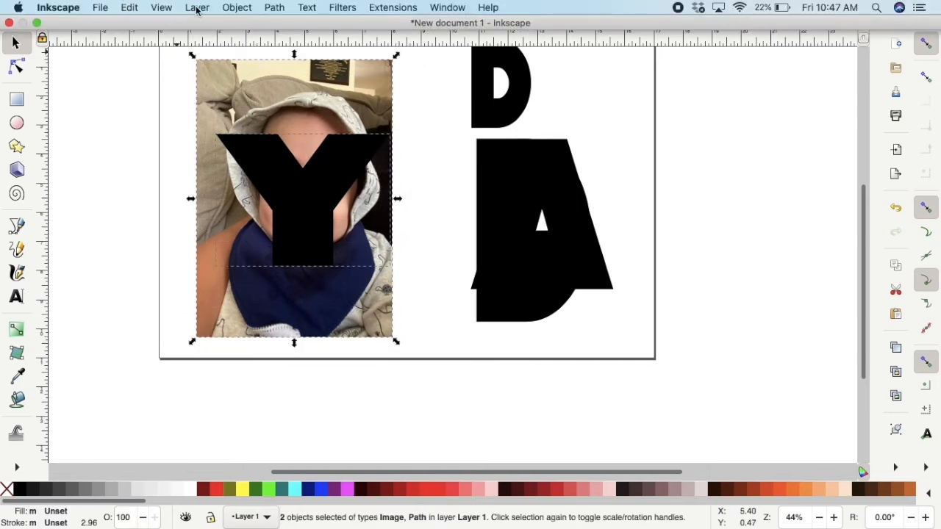
left_click(229, 7)
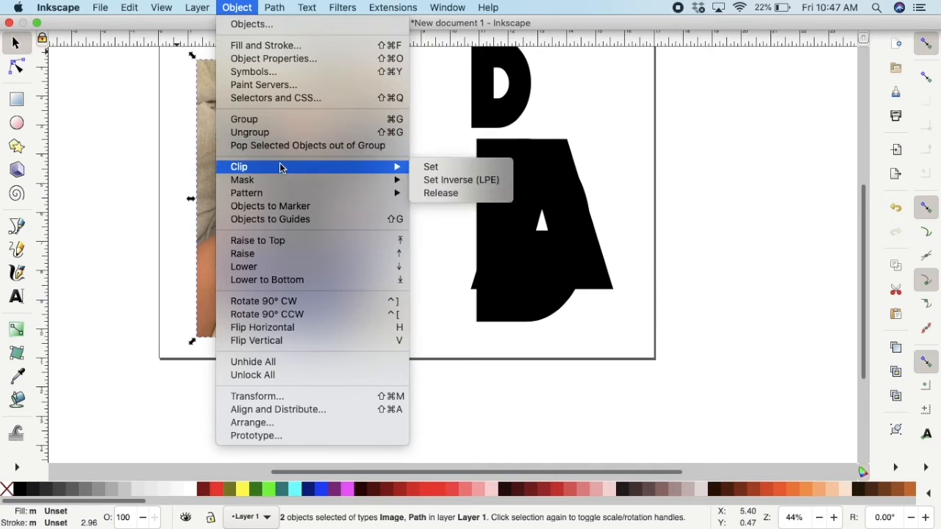
mouse_move(393, 166)
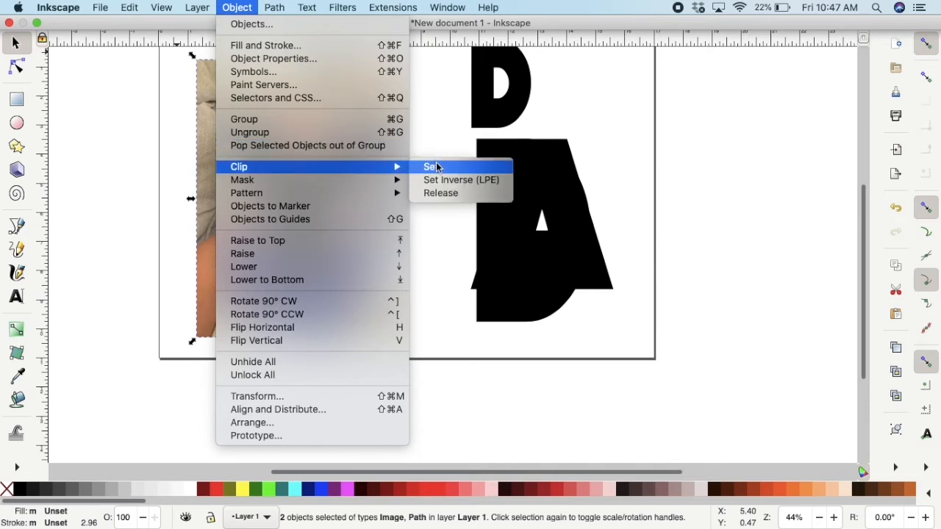
left_click(436, 169)
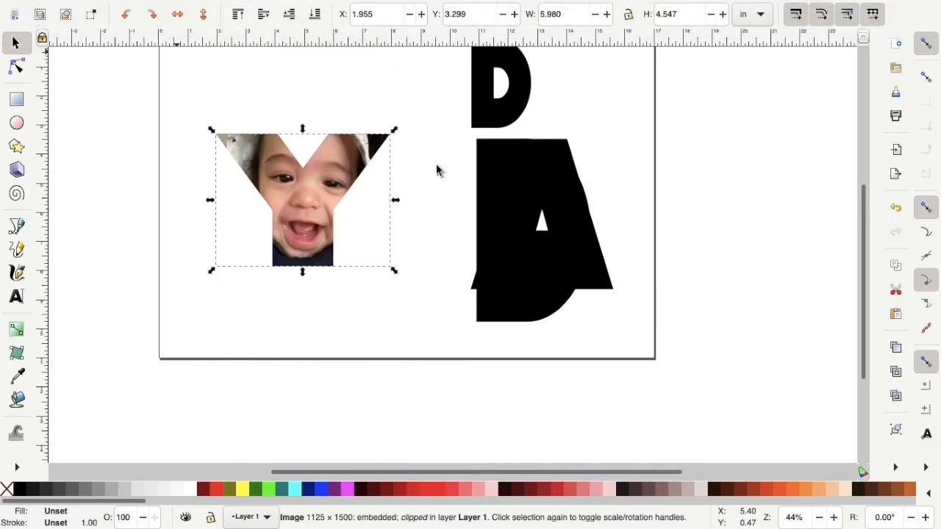
Shrink the photo-filled Y to about 2.8 in wide and 2.6 in high and place it above the page beside the photo-filled D
left_click_drag(395, 271, 342, 235)
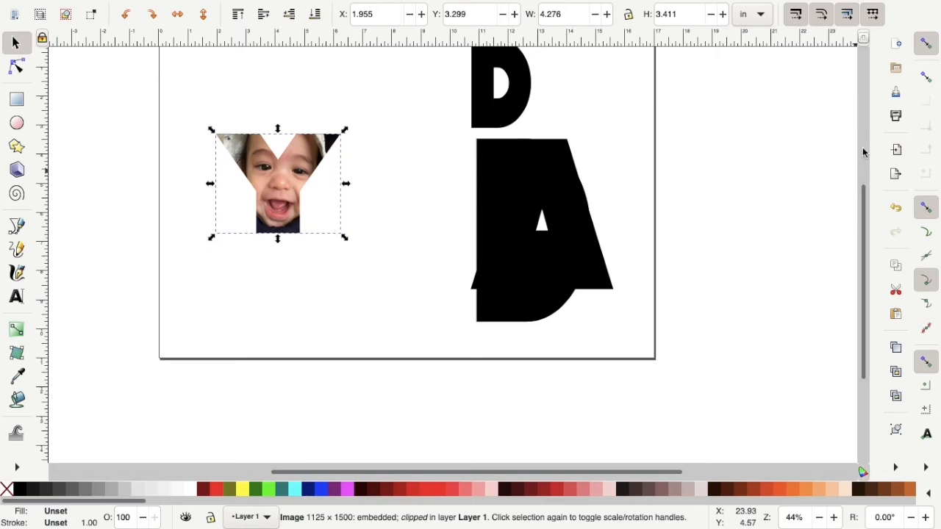
left_click(369, 193)
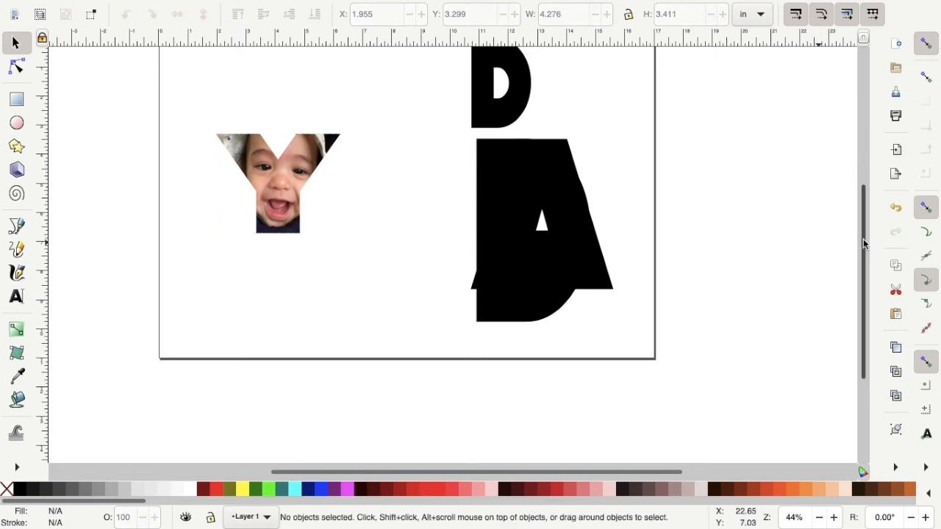
left_click_drag(863, 239, 855, 115)
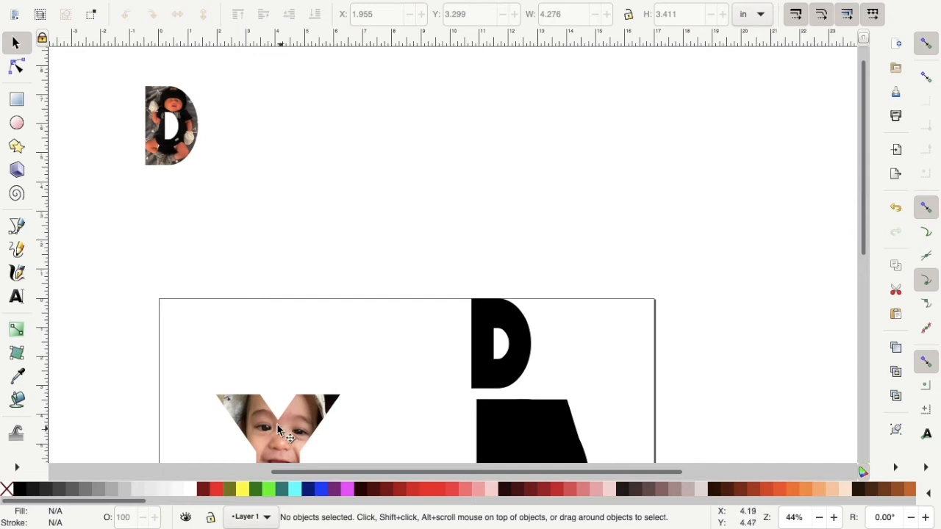
left_click_drag(279, 422, 267, 93)
left_click_drag(331, 186, 287, 157)
Import Baby3.JPG as an embedded image
left_click(99, 6)
left_click(120, 150)
left_click(896, 149)
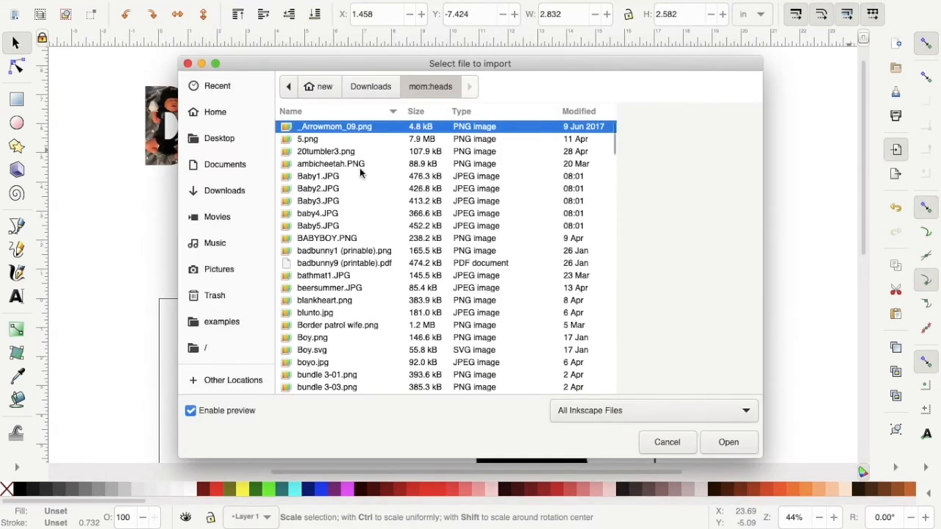
double_click(356, 202)
left_click(194, 158)
Resize the imported Baby3 photo to 6 in wide and 6 in high and move it onto the page
double_click(584, 15)
type("6")
key("Return")
double_click(686, 15)
type("6")
key("Return")
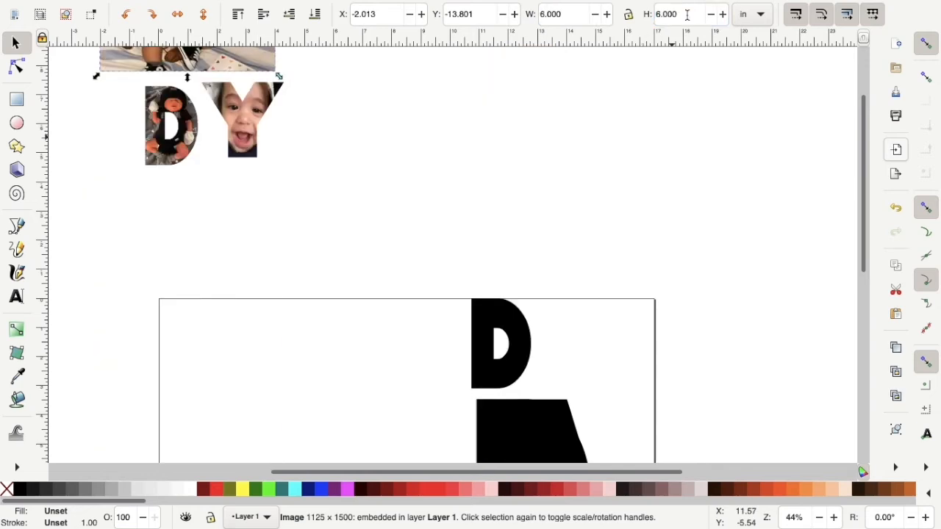
left_click_drag(253, 62, 357, 433)
Separate the overlapping large A and D, placing the A over the photo and the D at the page's lower-right corner
left_click_drag(864, 250, 868, 293)
left_click_drag(583, 368, 446, 401)
left_click_drag(555, 335, 308, 208)
left_click_drag(426, 353, 594, 365)
Lower the Baby3 photo to the bottom of the stacking order and nudge the A into position over it
left_click(285, 154)
left_click(245, 6)
left_click(276, 282)
left_click_drag(319, 222, 325, 236)
Clip the photo to the A's shape and shrink the photo-filled A to about 2.5 in wide and 2.6 in high above the page
left_click(217, 191, "shift")
left_click(245, 5)
mouse_move(243, 166)
left_click(431, 166)
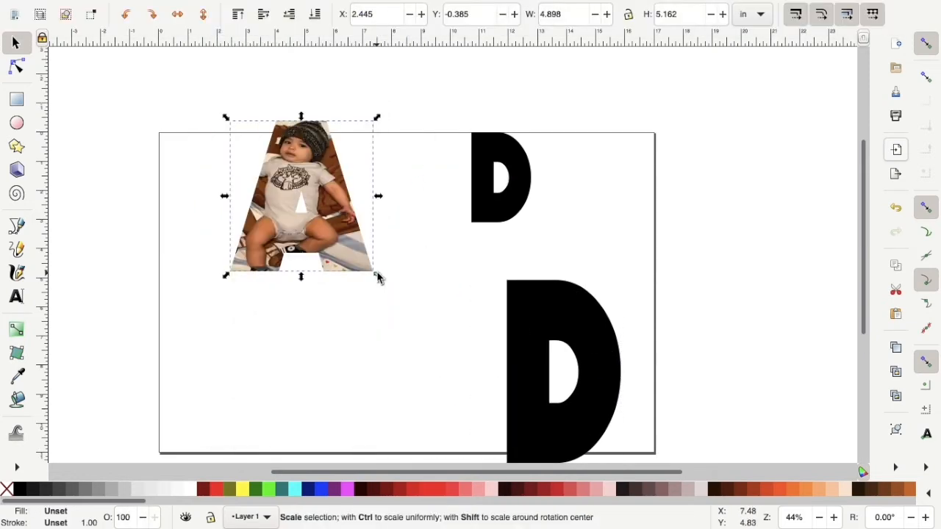
left_click_drag(378, 274, 309, 203)
left_click_drag(278, 152, 280, 78)
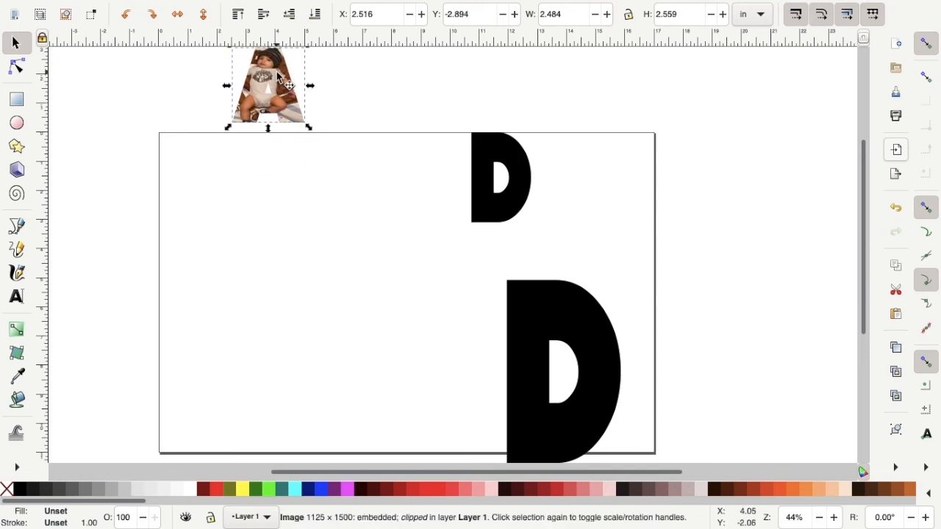
Import Baby2.JPG as an embedded image
left_click(896, 149)
double_click(323, 189)
left_click(194, 160)
Resize the photo of the sitting baby to 6 in wide and 6 in high and move it onto the page
double_click(582, 13)
type("6")
double_click(677, 15)
type("6")
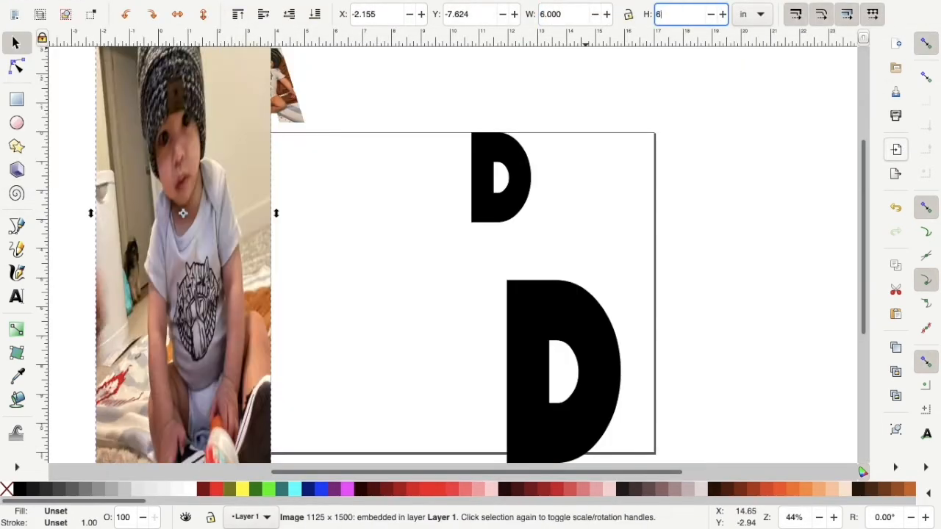
key("Return")
left_click_drag(214, 85, 324, 316)
double_click(588, 306)
left_click(512, 269)
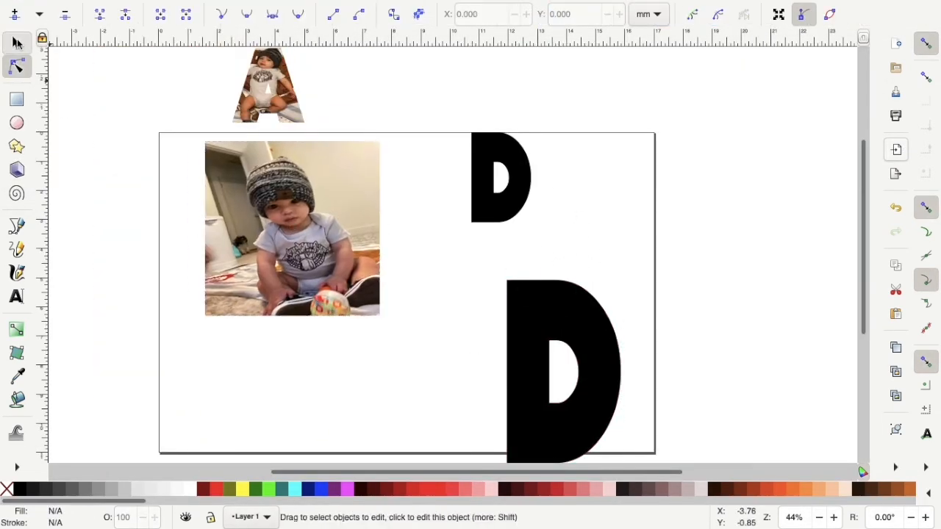
left_click(17, 43)
Place the large D over the sitting-baby photo and lower the photo to the bottom of the stacking order
left_click_drag(527, 311, 257, 175)
left_click_drag(357, 332, 352, 314)
left_click(371, 261)
left_click(314, 14)
Resize the large D to about 3.6 in wide and 5.4 in high and position it over the baby
left_click_drag(326, 224, 344, 226)
left_click_drag(253, 229, 233, 229)
left_click_drag(333, 211, 348, 212)
left_click_drag(386, 229, 361, 229)
left_click_drag(303, 318, 303, 311)
Shrink the sitting-baby photo in width and height so it fits more closely around the large D
left_click(367, 290)
left_click_drag(383, 320, 365, 313)
left_click_drag(284, 313, 285, 302)
key("ctrl+d")
left_click(285, 375)
left_click_drag(290, 242, 482, 339)
key("Delete")
Reduce the large D's height from its upper and lower edges and reposition it within the photo
left_click_drag(310, 178, 306, 171)
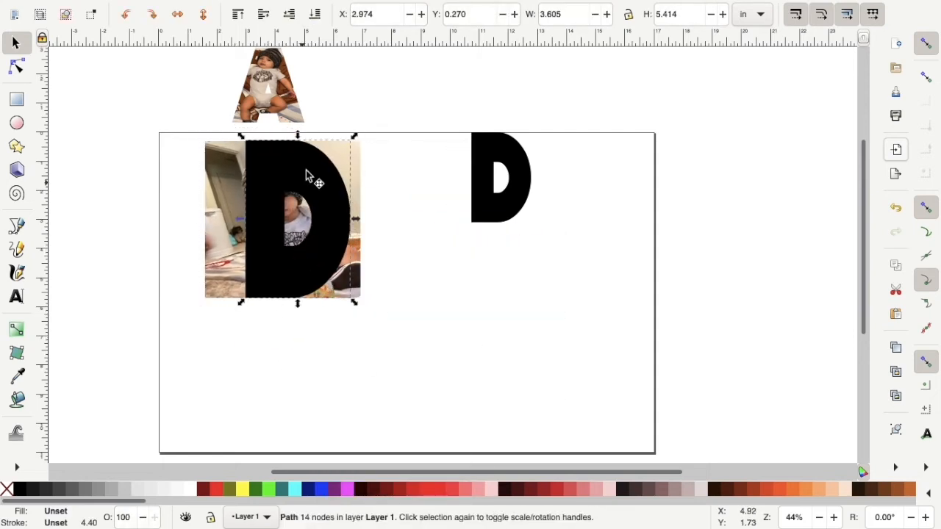
left_click_drag(299, 135, 298, 145)
left_click_drag(298, 302, 298, 291)
left_click_drag(303, 271, 312, 273)
Select the sitting-baby photo together with the large D and clip the photo to the letter's shape
left_click_drag(191, 318, 375, 84)
left_click(237, 7)
mouse_move(294, 167)
left_click(436, 174)
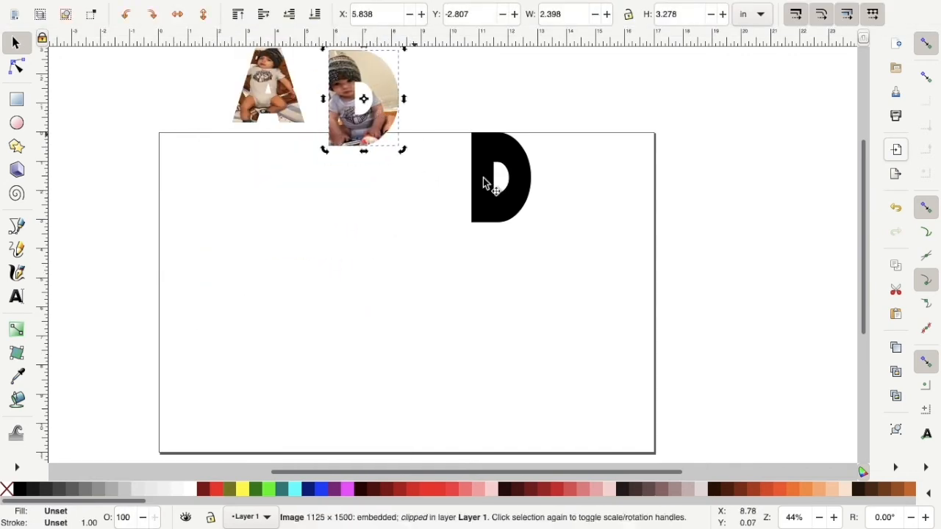
Move the remaining black D further down and right on the page and import Baby5.JPG embedded, with DPI from file and automatic rendering mode
left_click_drag(488, 183, 552, 297)
key("ctrl+i")
double_click(315, 226)
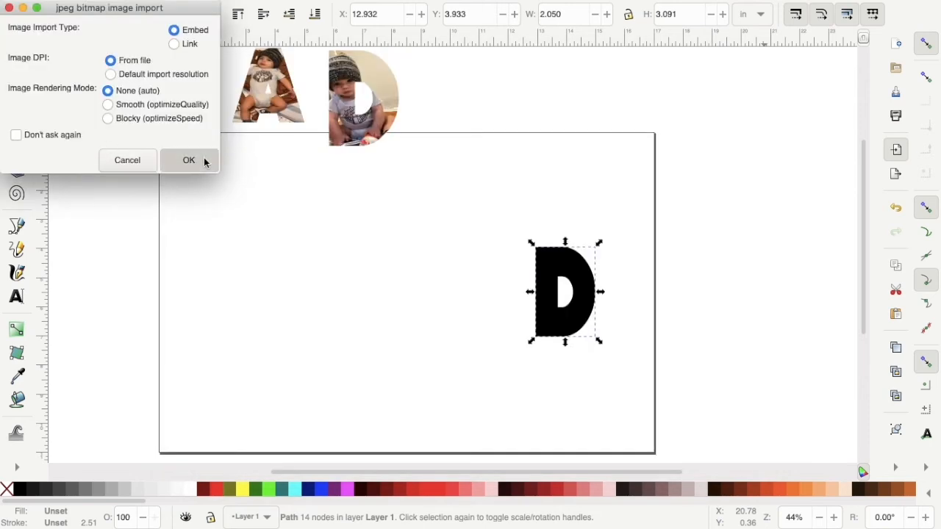
left_click(204, 160)
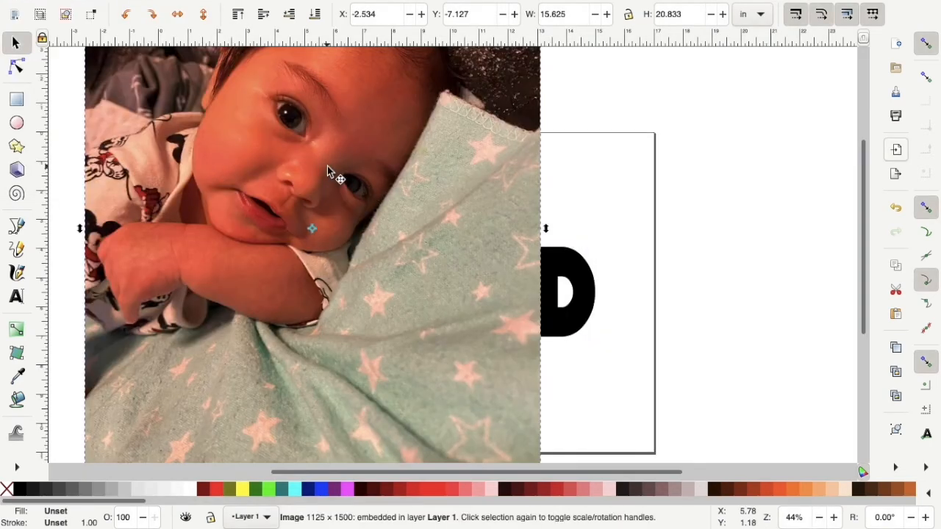
Set the imported photo's width and height to 5 in each and move it onto the page
double_click(688, 15)
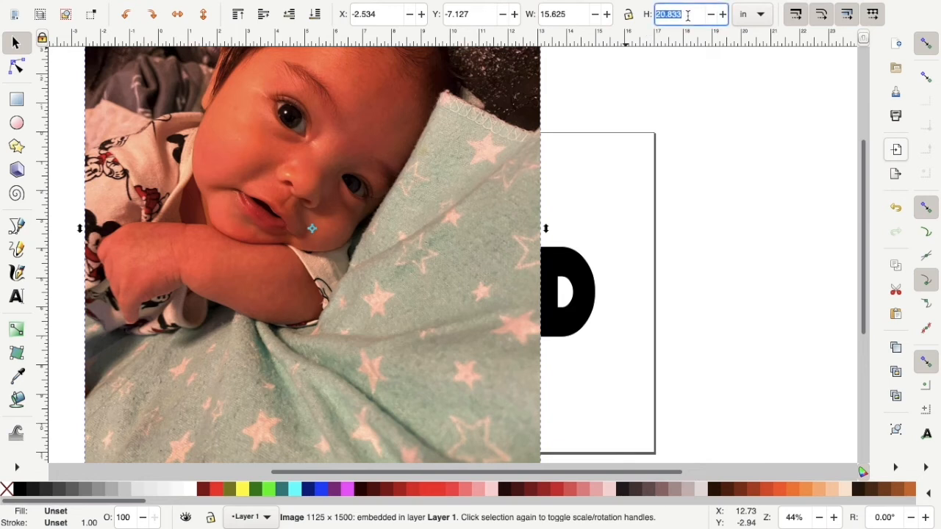
double_click(575, 14)
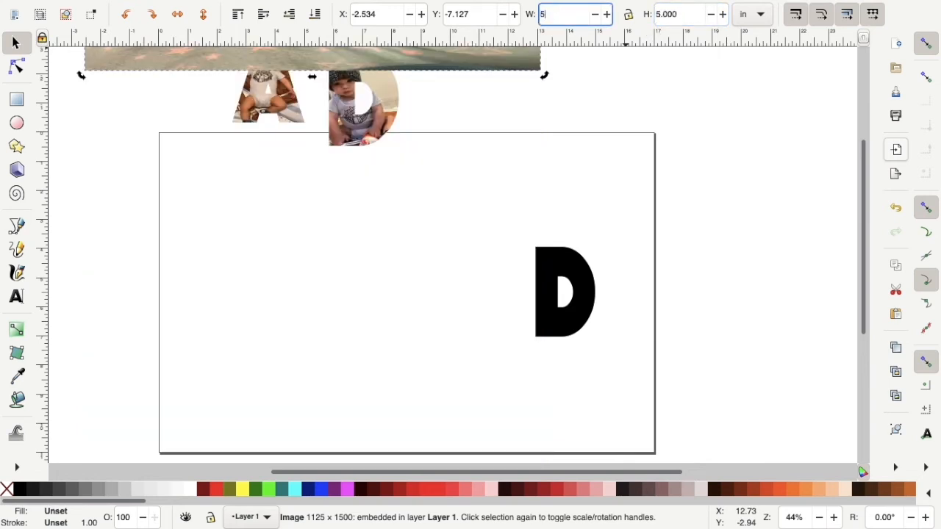
key("Return")
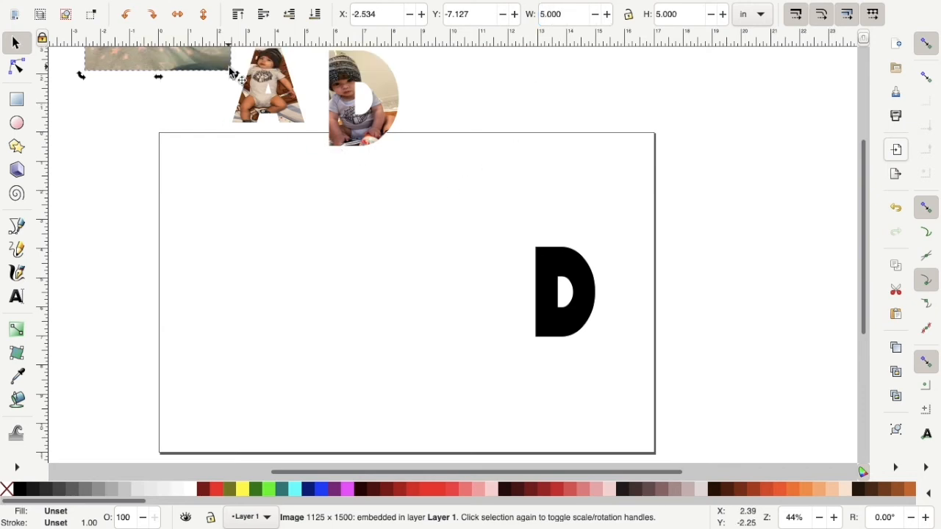
left_click_drag(194, 71, 355, 340)
Move the remaining black D over the photo and lower the photo to the bottom of the stacking order
left_click_drag(582, 280, 316, 240)
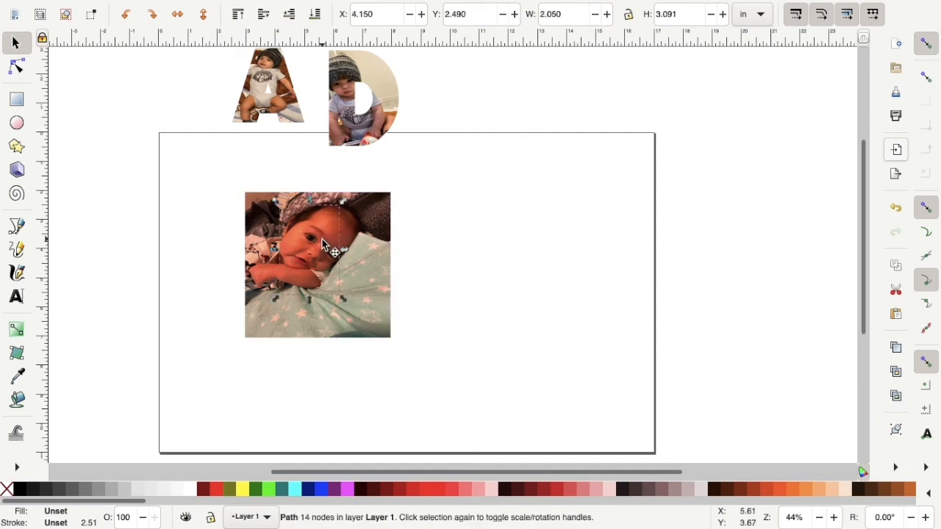
left_click(417, 277)
left_click(381, 269)
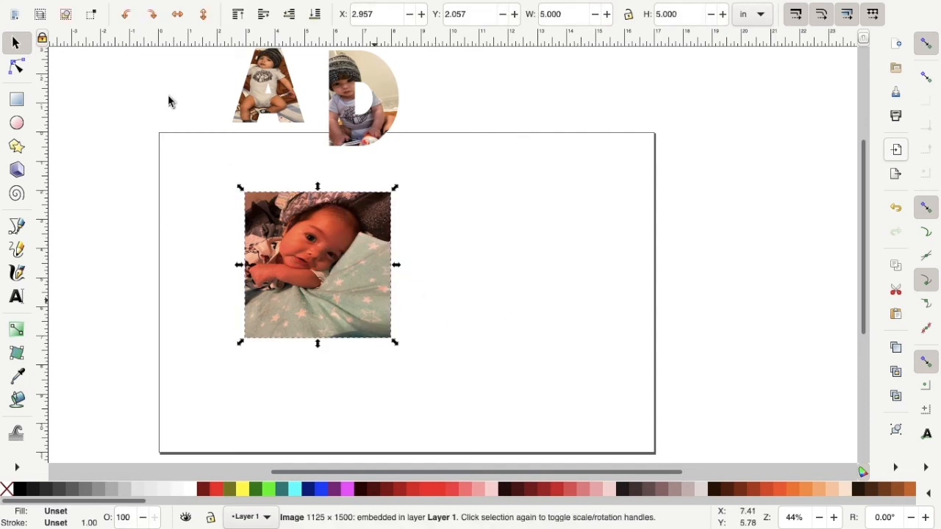
left_click(236, 8)
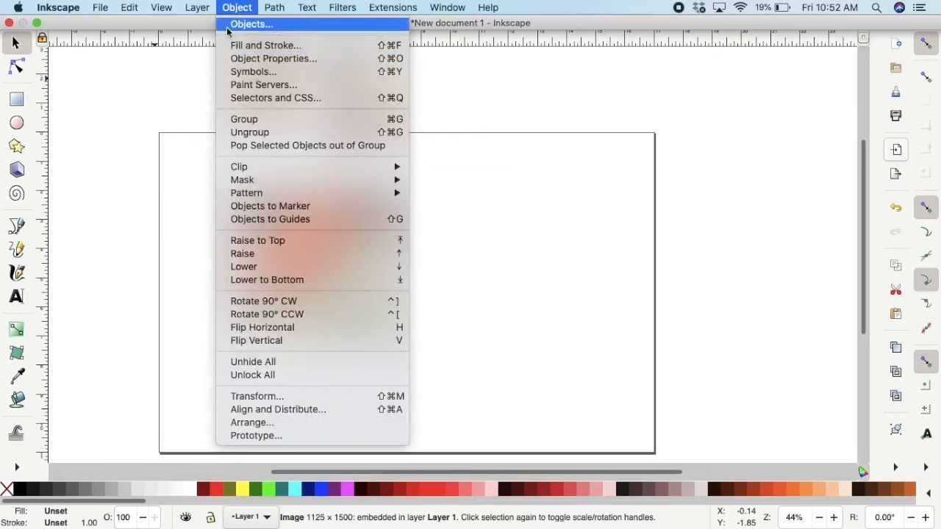
left_click(497, 269)
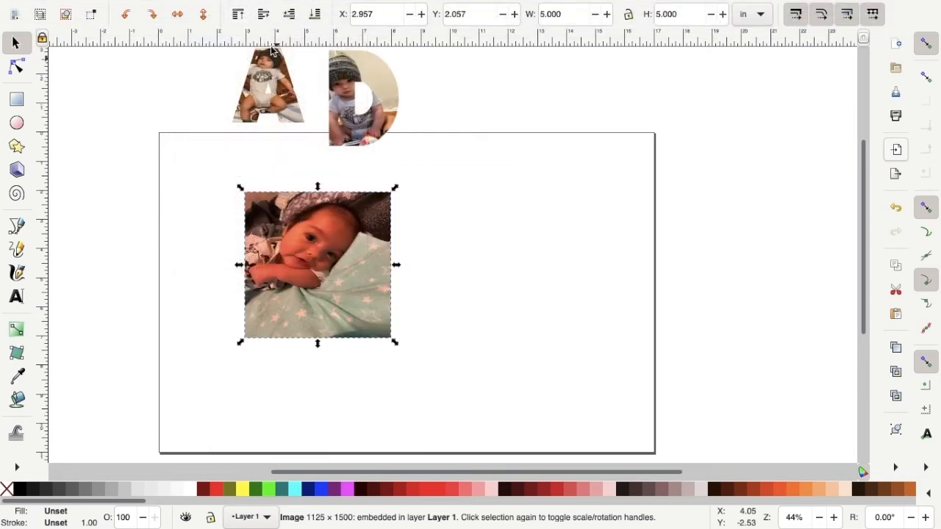
left_click(315, 15)
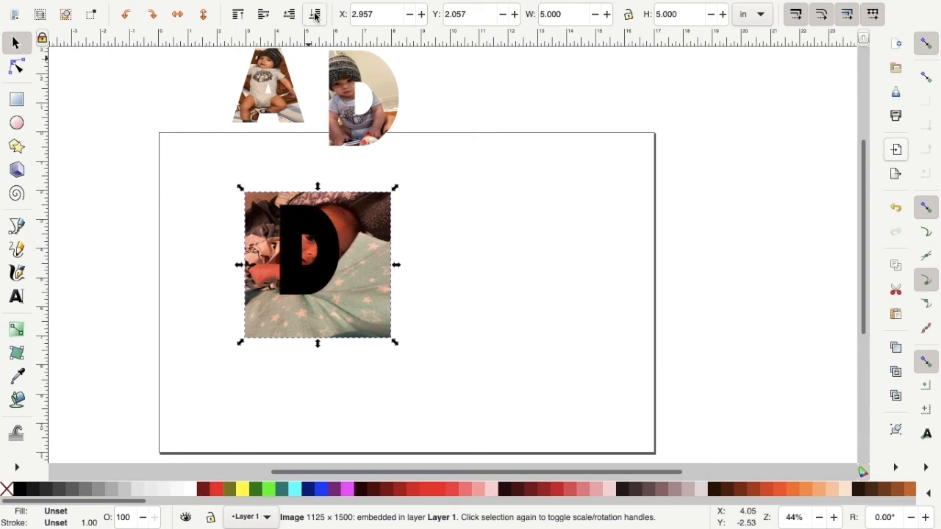
Stretch the black D to about 3.8 in wide by 3.1 in high and reposition it over the baby's face
left_click(323, 261)
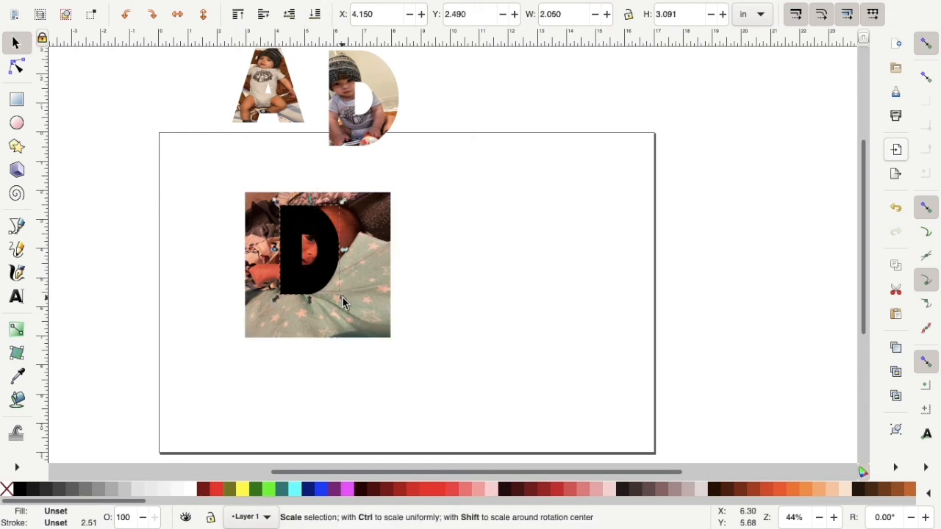
left_click_drag(344, 303, 374, 307)
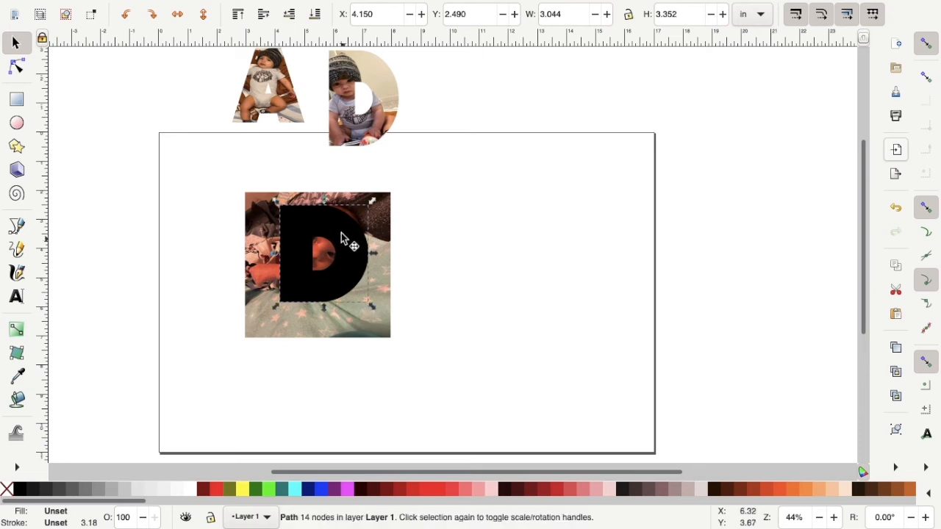
mouse_move(341, 232)
left_mouse_down()
mouse_move(356, 229)
mouse_move(344, 229)
left_mouse_up()
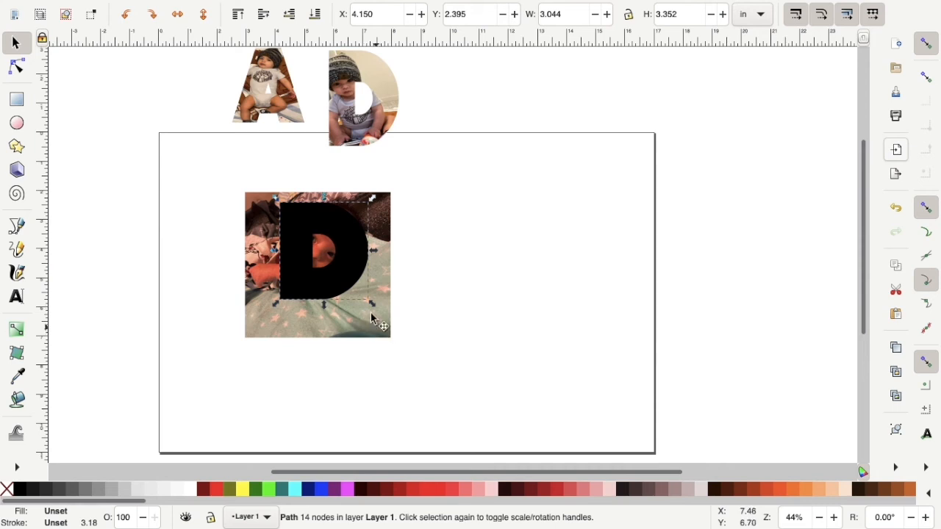
left_click_drag(372, 301, 354, 294)
left_click_drag(344, 245, 357, 243)
left_click_drag(285, 247, 264, 248)
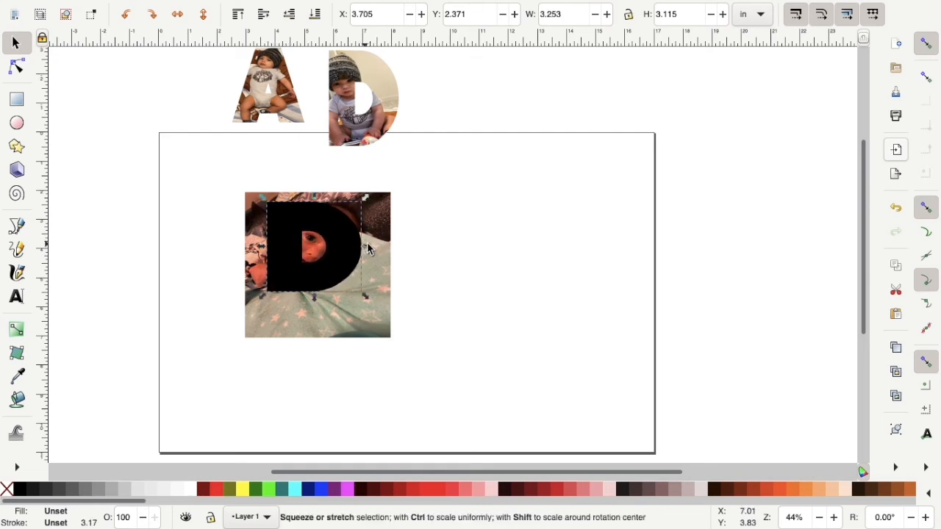
left_click_drag(369, 250, 380, 248)
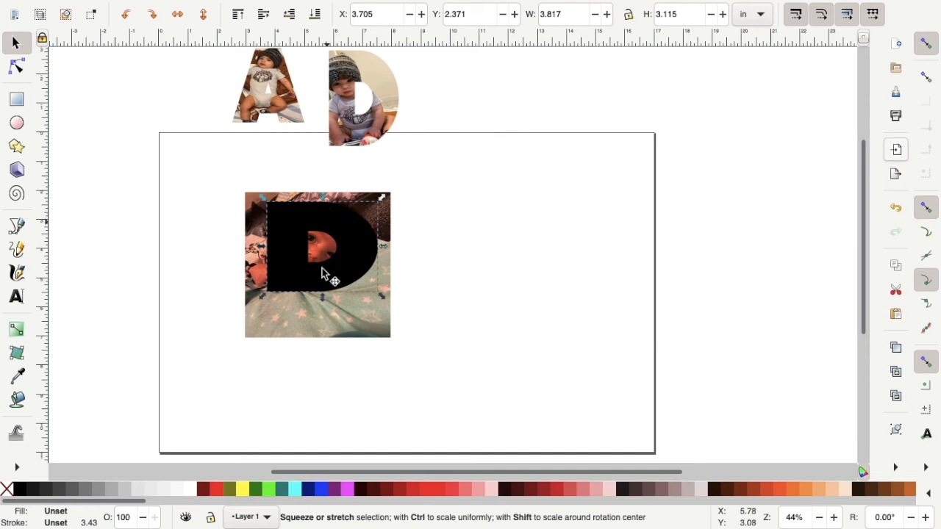
Enlarge the photo behind the D to about 6.4 in wide by 6.6 in high
mouse_move(321, 307)
left_mouse_down()
mouse_move(322, 324)
mouse_move(322, 306)
left_mouse_up()
left_click(338, 350)
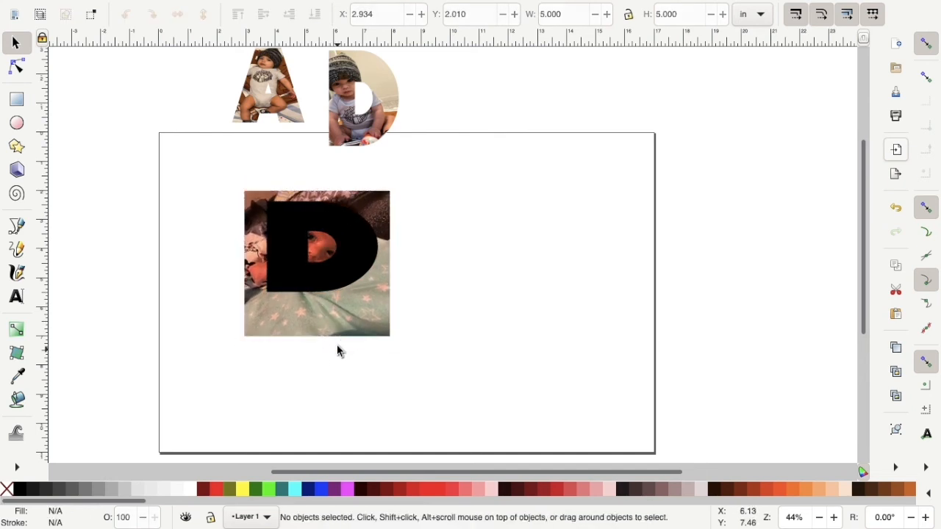
left_click(351, 330)
left_click_drag(395, 341, 439, 393)
Recentre the black D over the baby's face and reshape it to about 3.2 in wide by 4.0 in high
left_click_drag(354, 279, 373, 281)
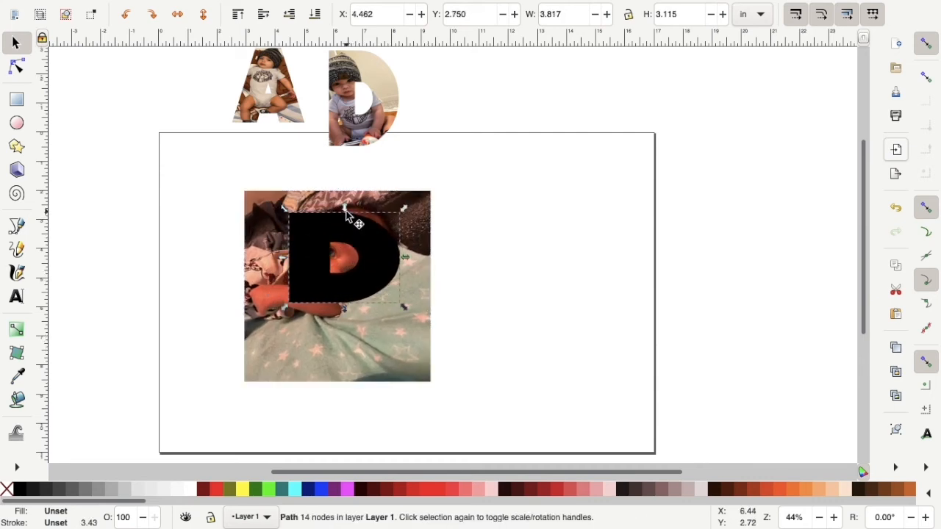
left_click_drag(346, 210, 347, 198)
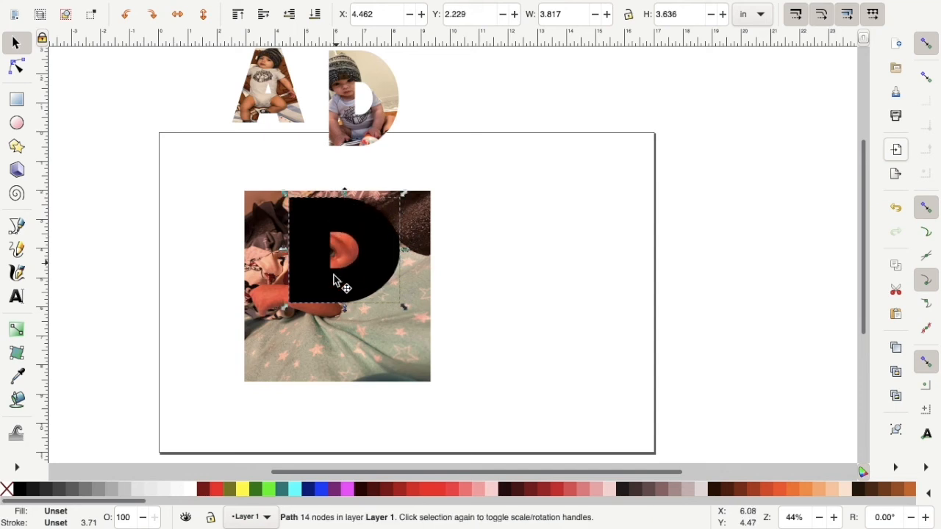
left_click_drag(345, 308, 349, 330)
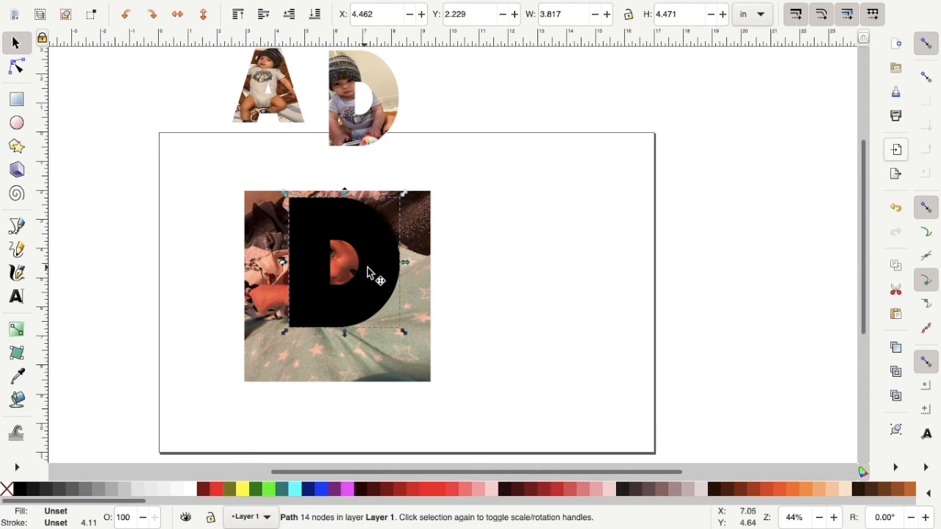
left_click_drag(376, 267, 385, 270)
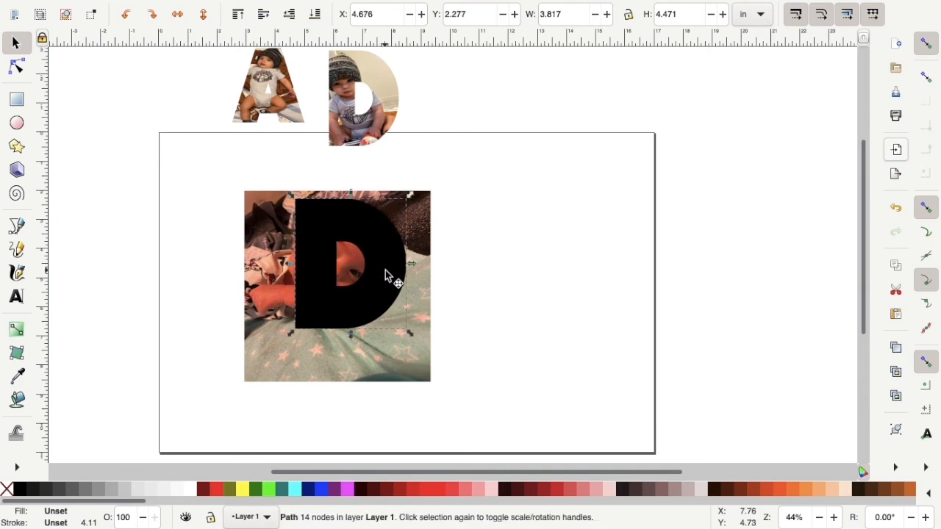
left_click_drag(412, 339, 391, 320)
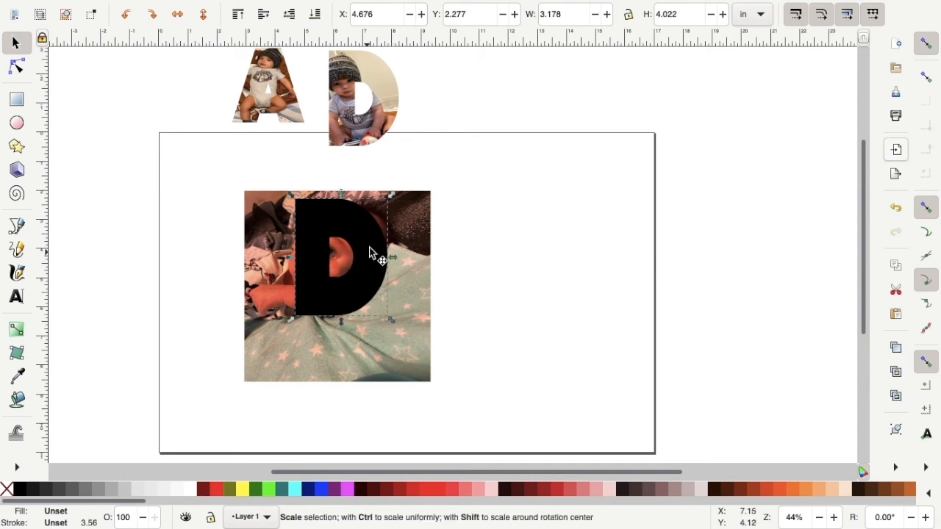
right_click(369, 247)
left_click(384, 250)
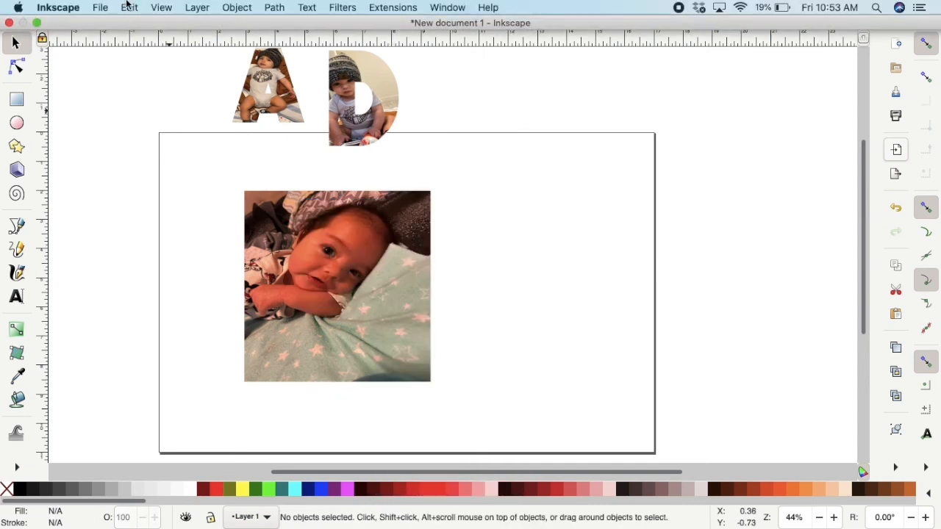
left_click(134, 12)
left_click(150, 25)
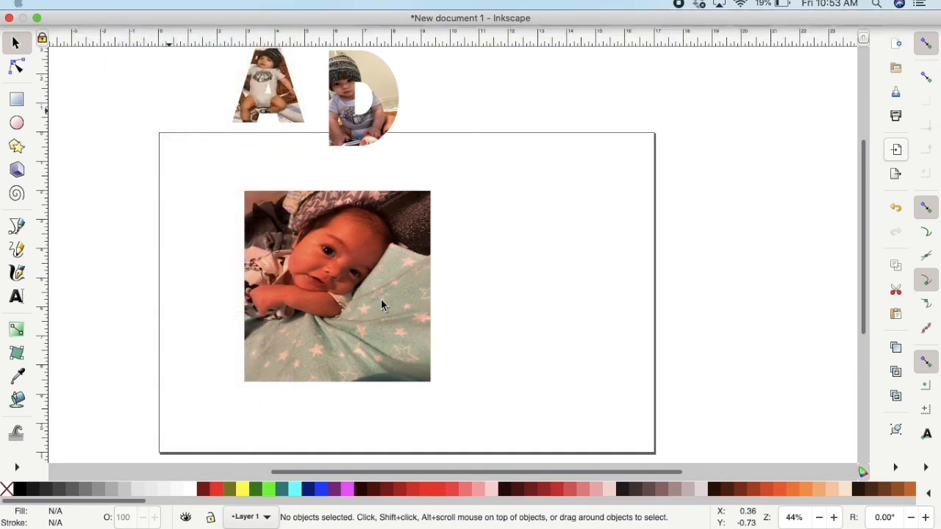
Shift the black D slightly within the photo and widen it from its straight side to about 3.9 in
left_click_drag(360, 258, 360, 265)
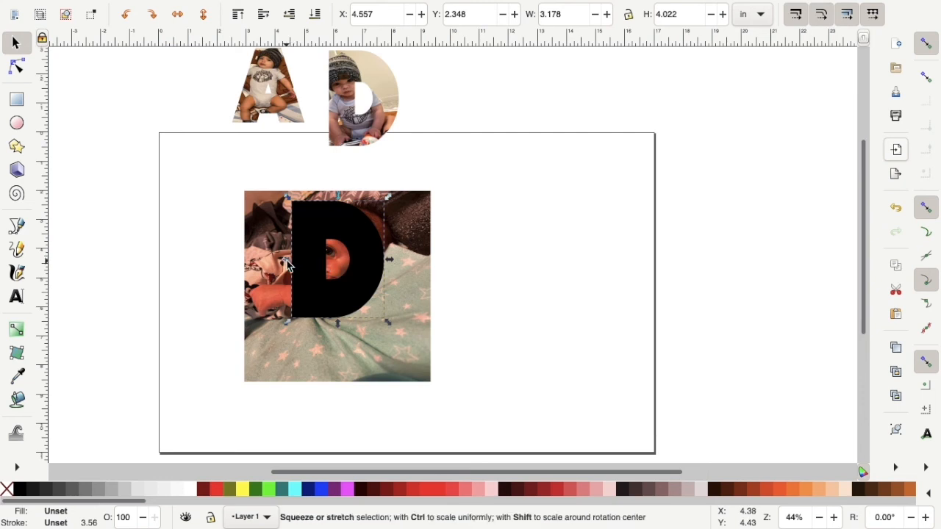
left_click_drag(285, 267, 270, 269)
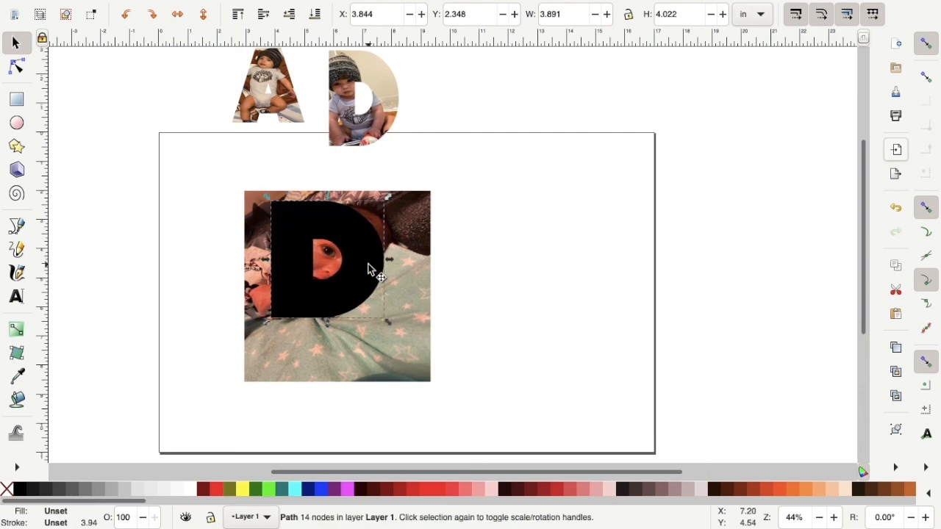
right_click(372, 269)
left_click(371, 270)
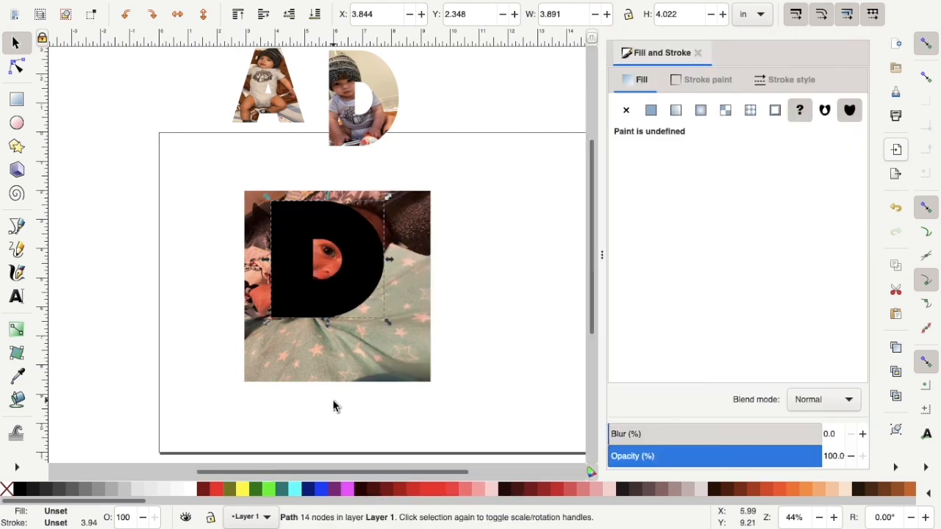
left_click(336, 405)
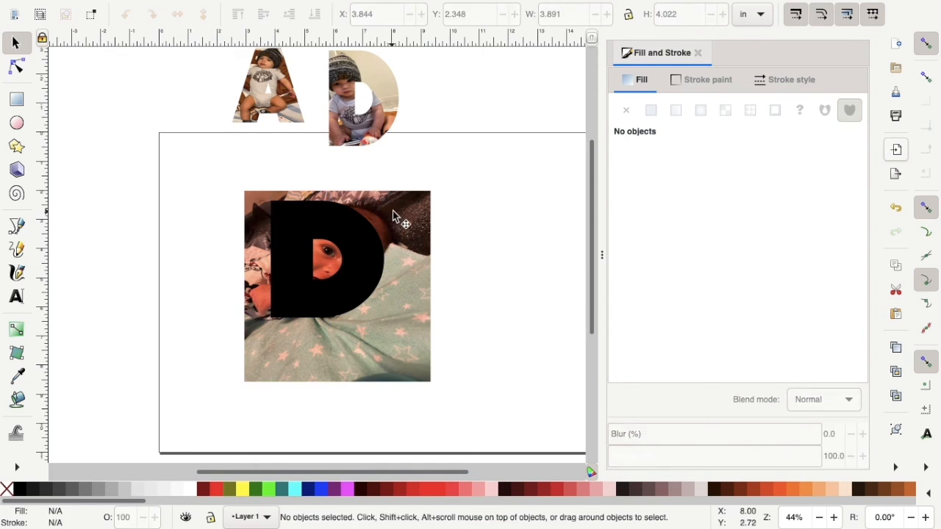
left_click(697, 53)
Move the black D up and right over the photo and stretch the photo upward to about 7.2 in high
left_click_drag(370, 277, 396, 261)
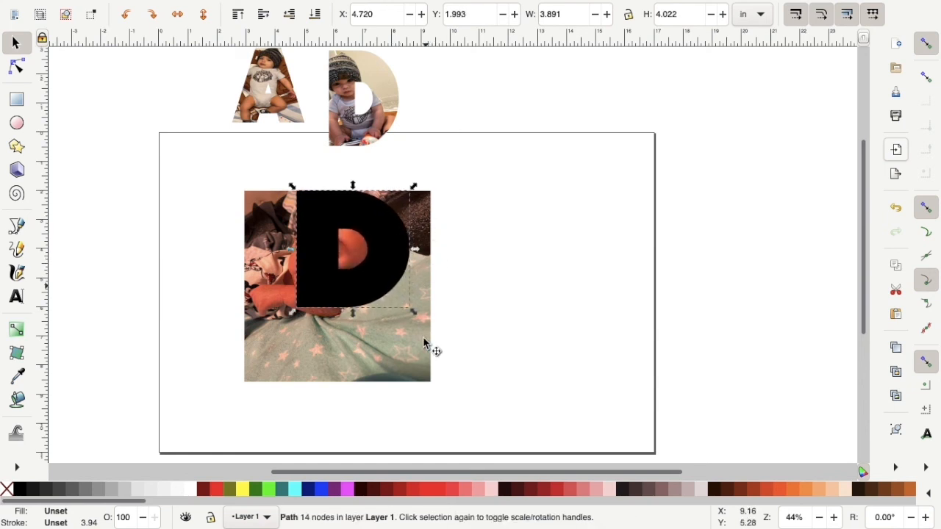
left_click(399, 345)
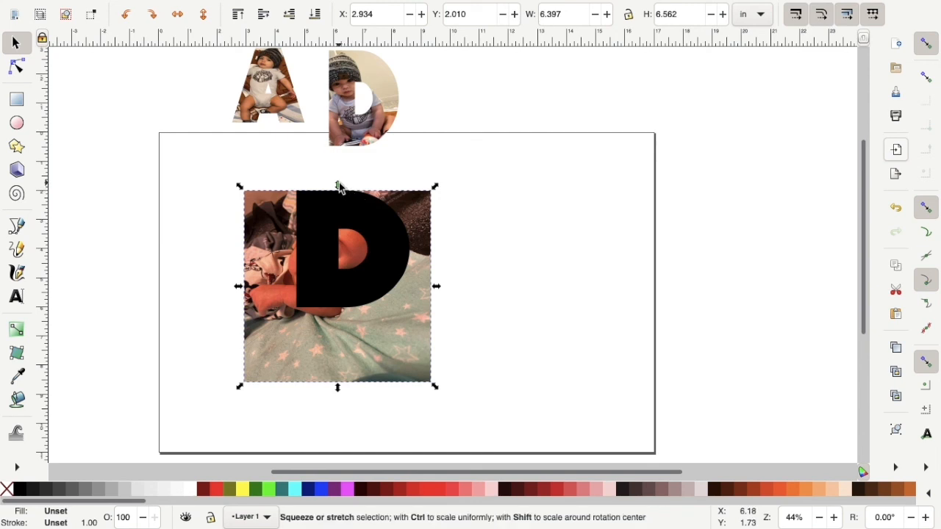
left_click_drag(338, 187, 337, 163)
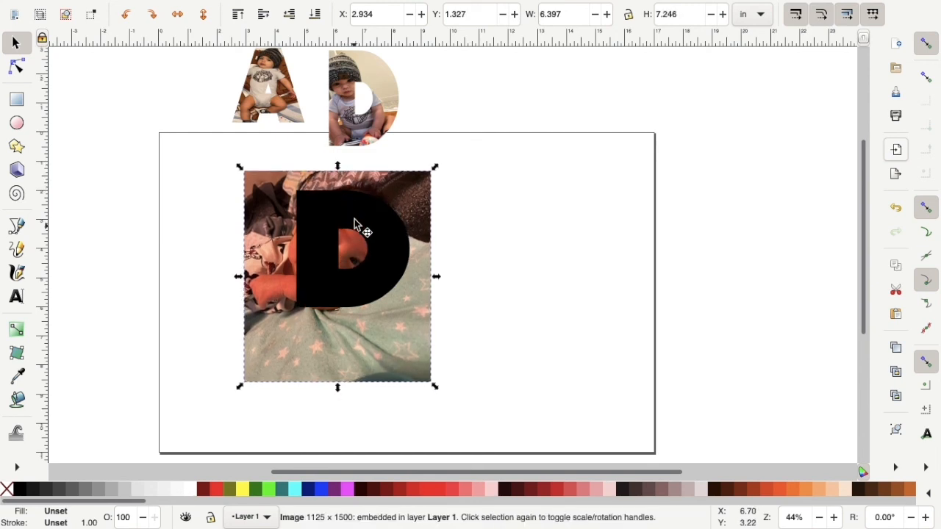
Reduce the black D's height from its lower edge to about 3.5 in
left_click(349, 319)
left_click(354, 297)
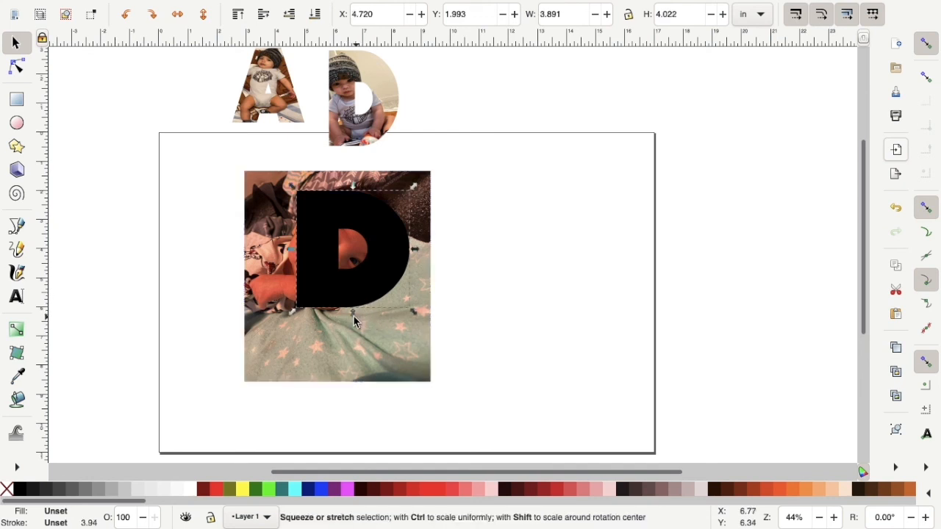
left_click_drag(353, 311, 350, 295)
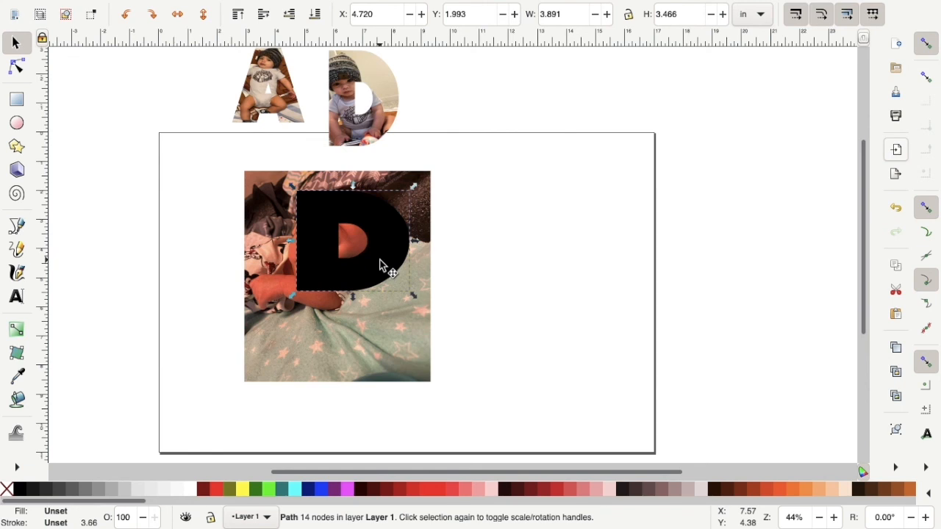
Select the photo together with the black D and clip the photo to the letter's shape
left_click(481, 292)
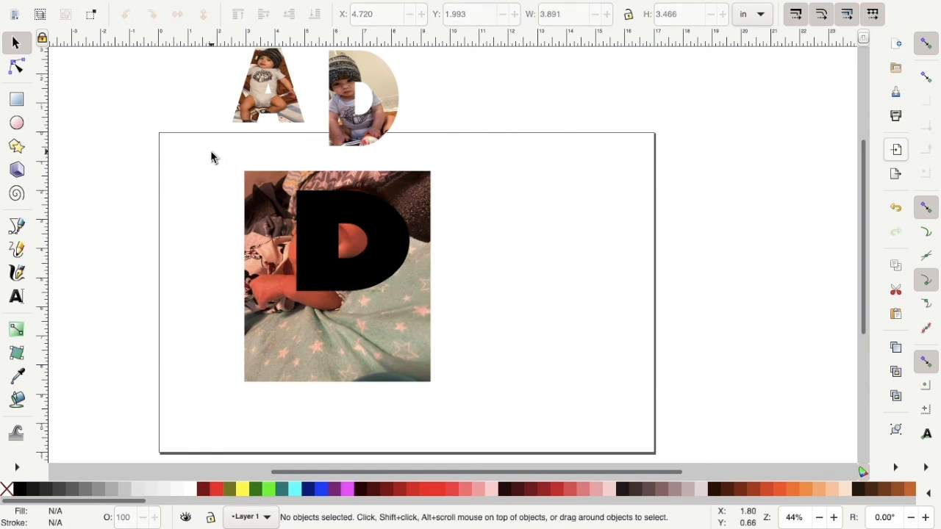
left_click_drag(211, 153, 464, 398)
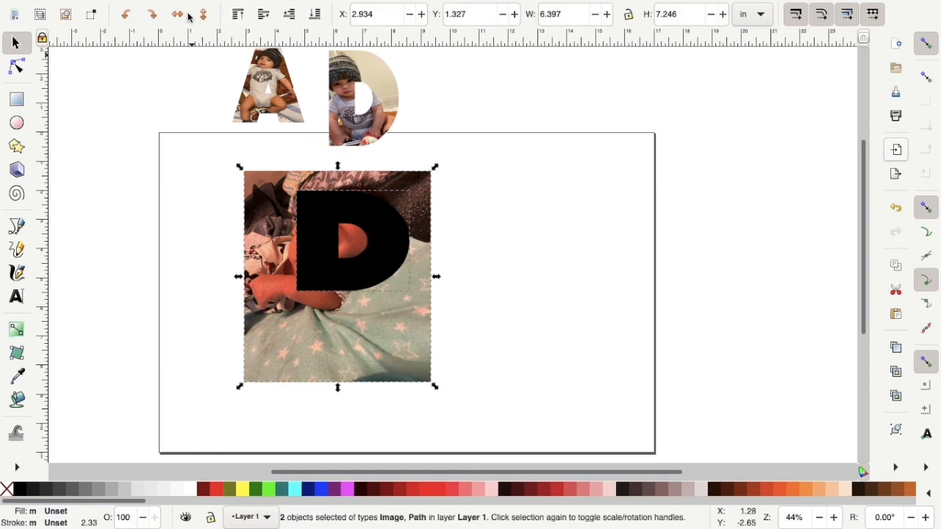
mouse_move(181, 4)
left_click(238, 8)
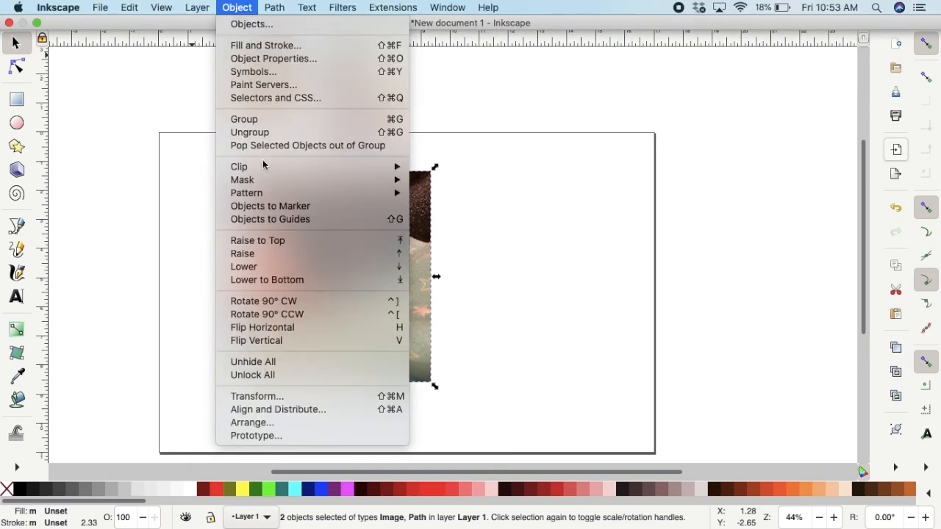
mouse_move(266, 168)
left_click(430, 171)
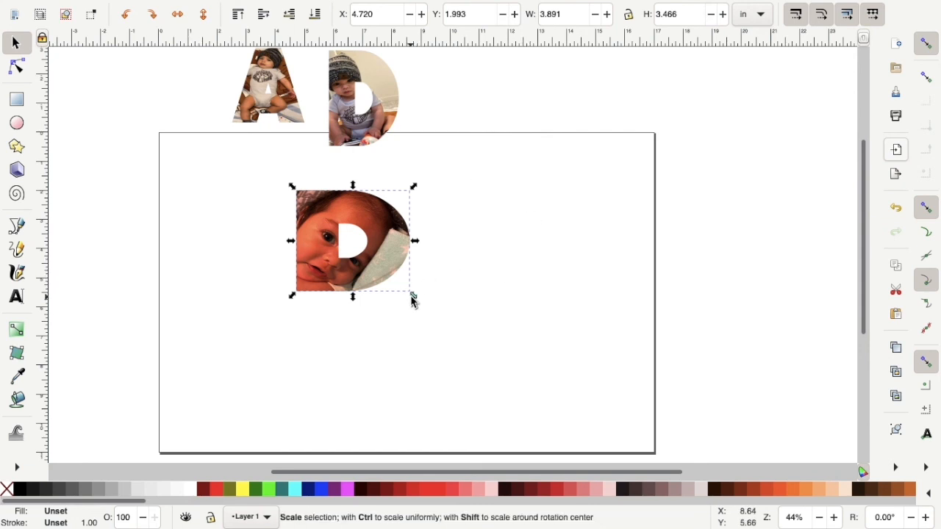
Shrink the newly clipped D, place it after the third letter of DADDY, and move the Y up beside it
left_click(441, 334)
scroll(419, 305, "down", 3)
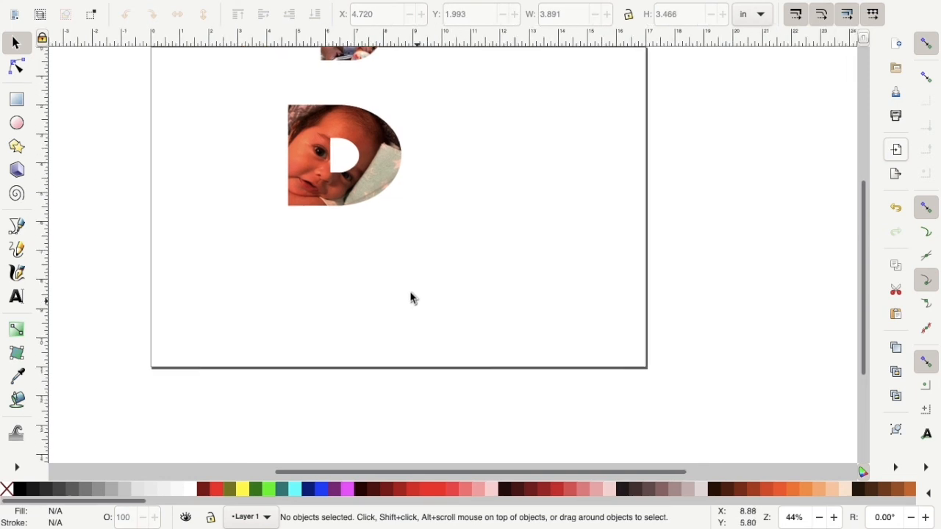
left_click(374, 201)
left_click_drag(406, 212, 373, 196)
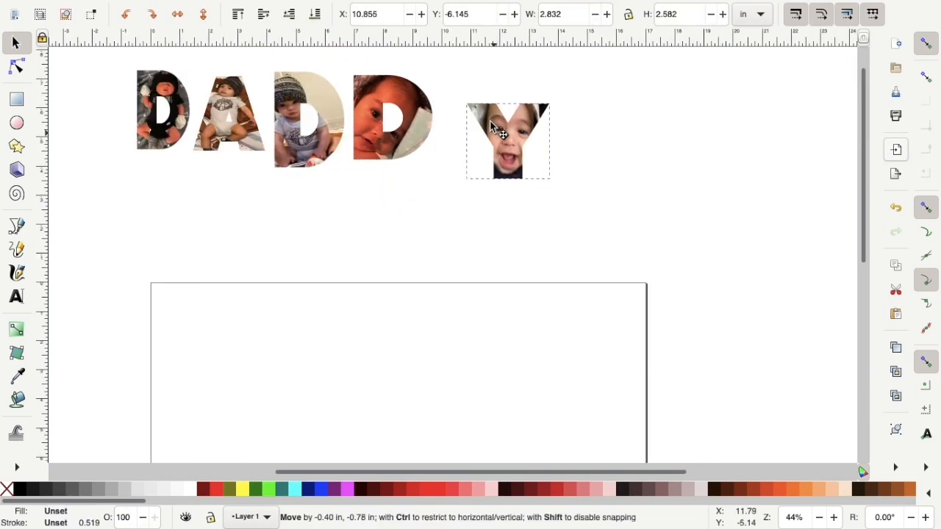
left_click_drag(498, 130, 472, 111)
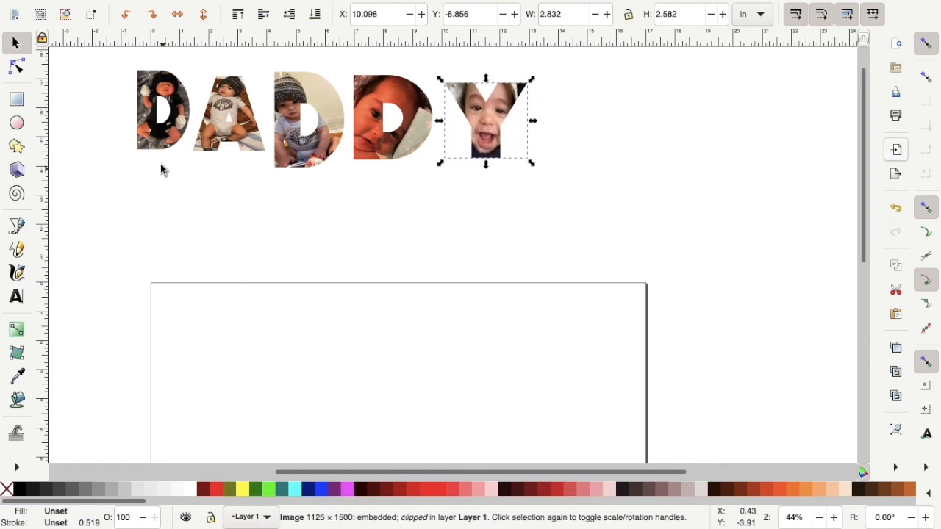
Select the photo-filled D at the start of the word DADDY
left_click(158, 121)
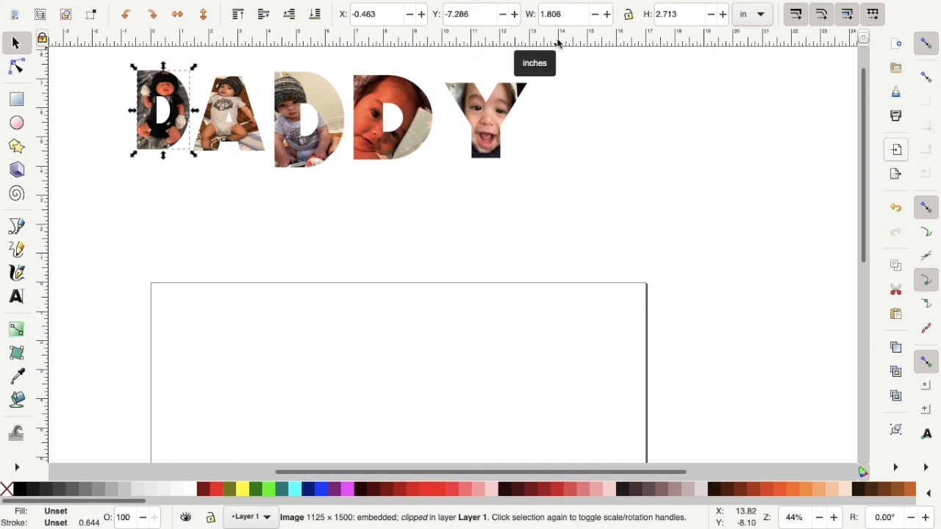
mouse_move(740, 6)
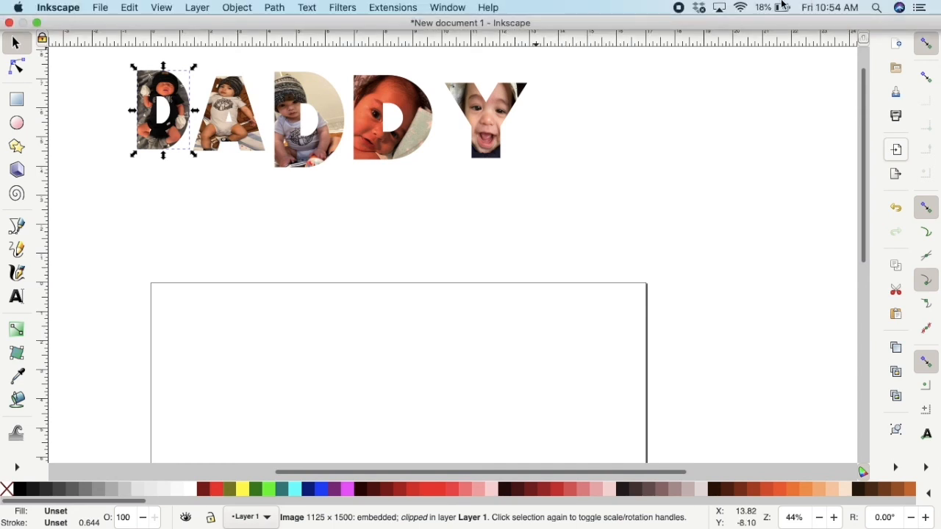